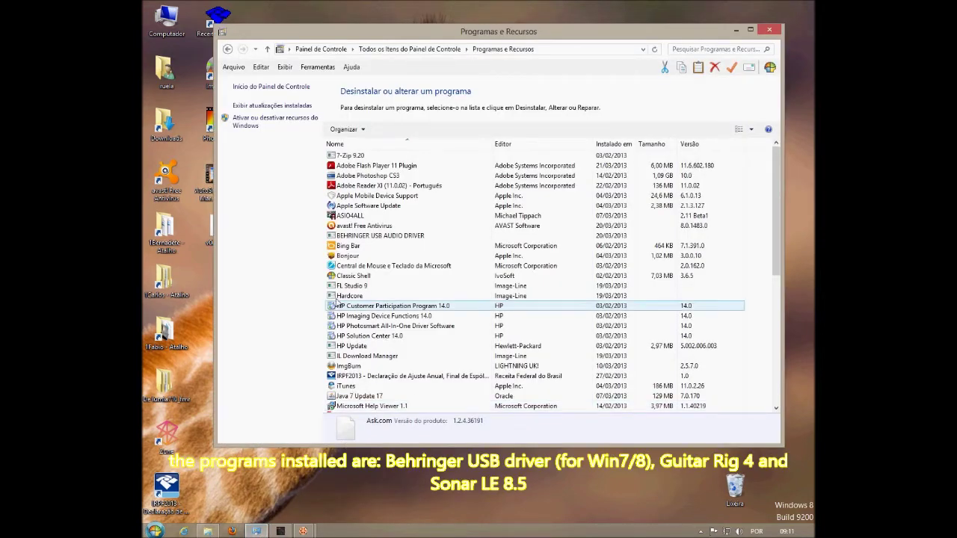
Step: Check the installed programs list for BEHRINGER USB AUDIO DRIVER, Native Instruments Guitar Rig 4 and SONAR LE, and minimize the window
{"action": "left_click", "coordinate": [347, 239]}
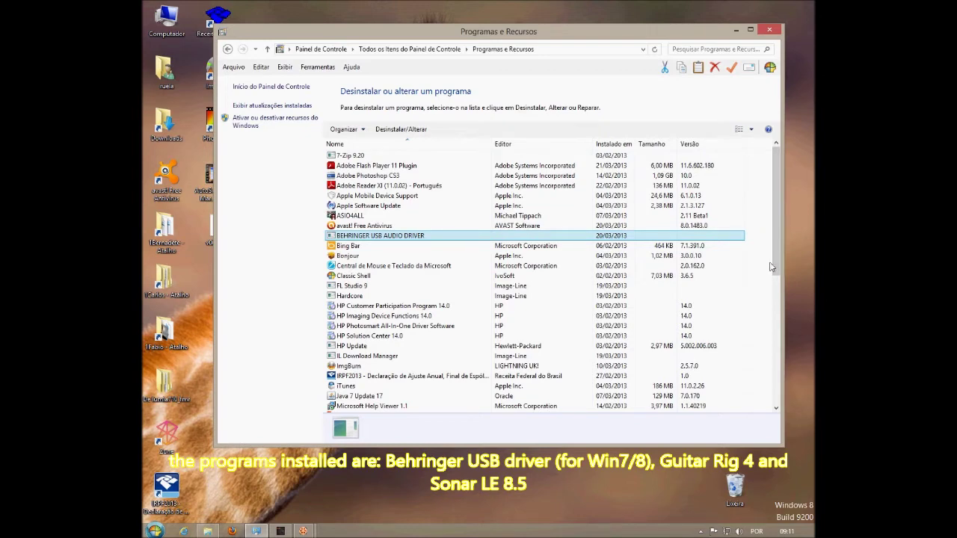
{"action": "left_click_drag", "start_coordinate": [774, 267], "coordinate": [763, 344]}
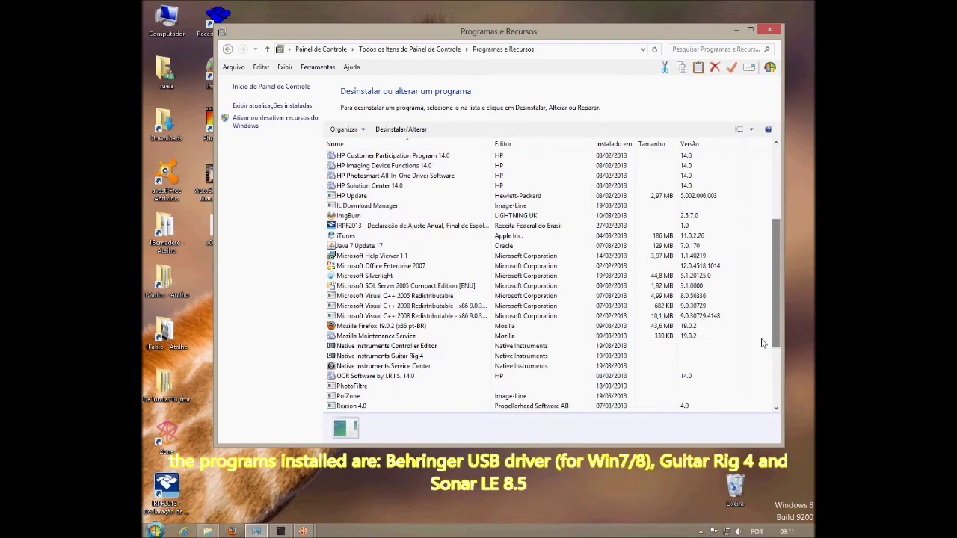
{"action": "left_click", "coordinate": [423, 358]}
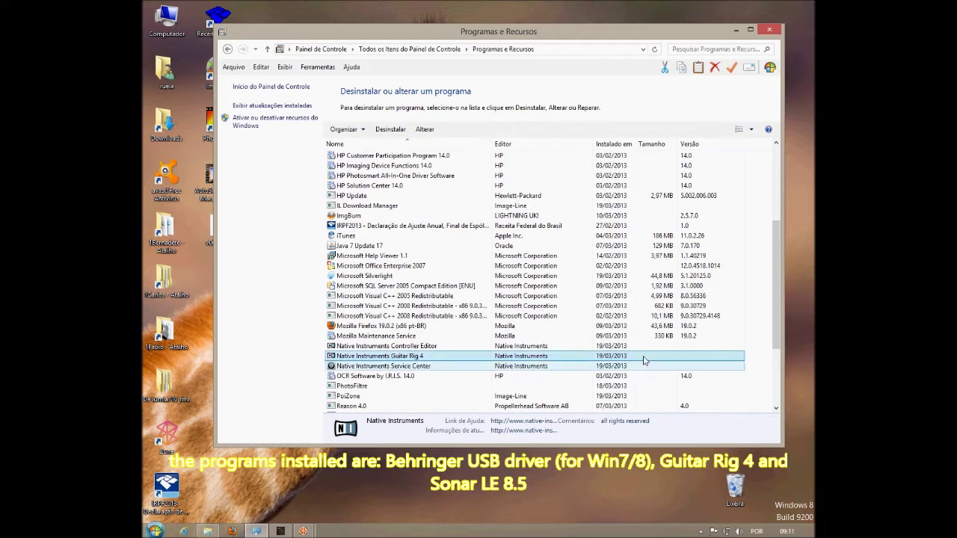
{"action": "left_click_drag", "start_coordinate": [778, 307], "coordinate": [774, 371]}
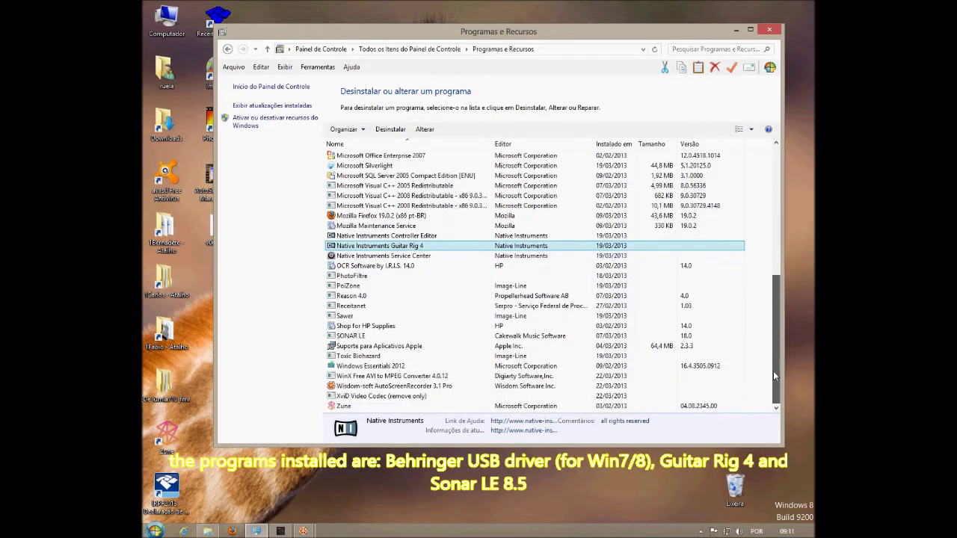
{"action": "left_click", "coordinate": [390, 339]}
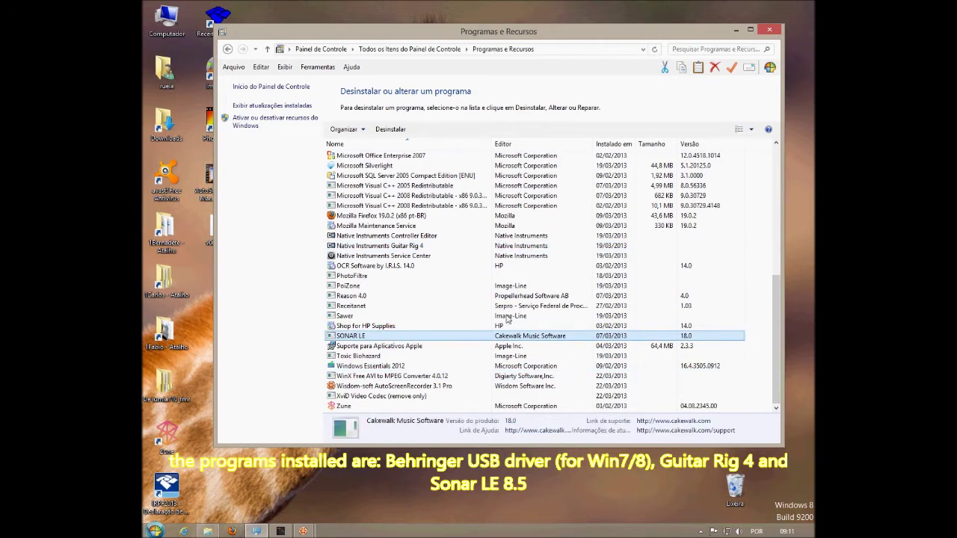
{"action": "left_click", "coordinate": [737, 30]}
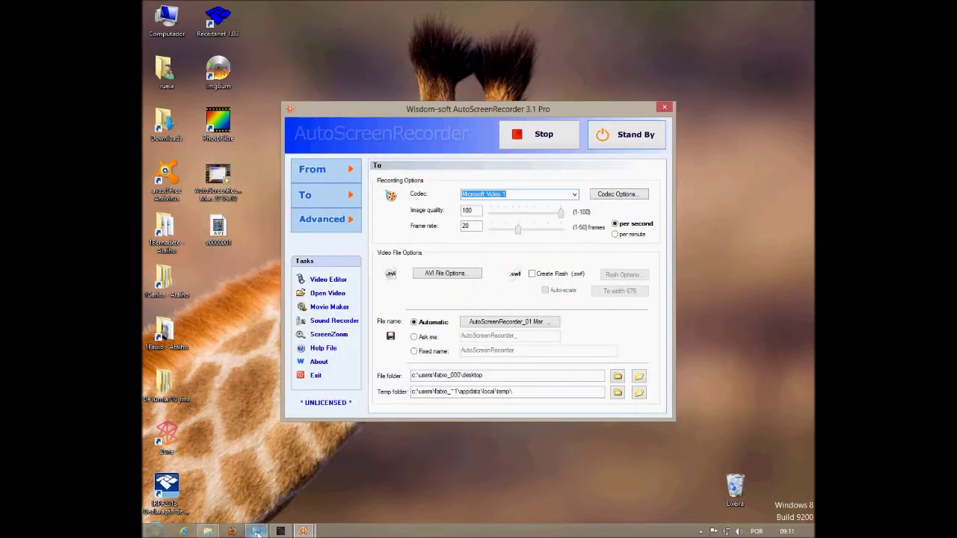
Step: Switch to the Vstplugins folder in File Explorer and check its full path and the Guitar Rig 4.dll file
{"action": "left_click", "coordinate": [207, 531]}
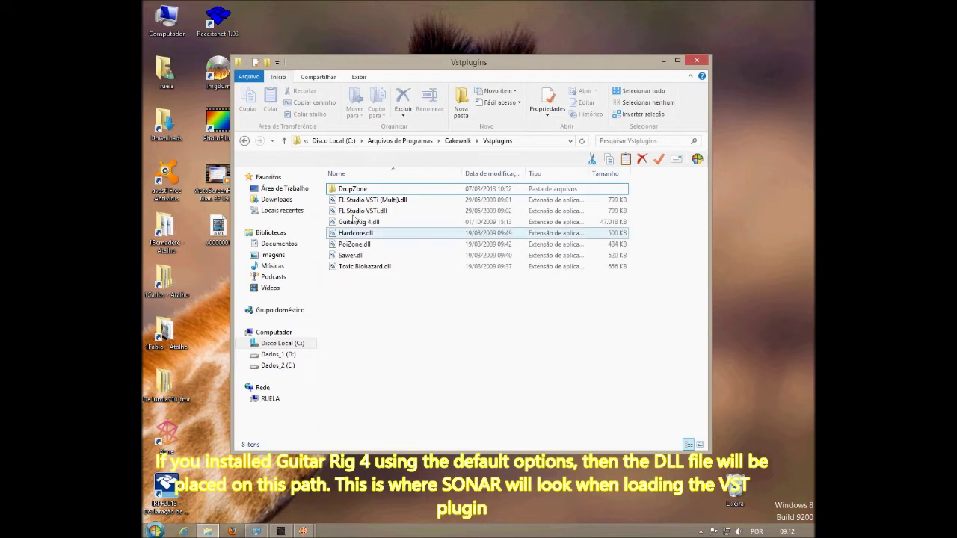
{"action": "left_click", "coordinate": [532, 141]}
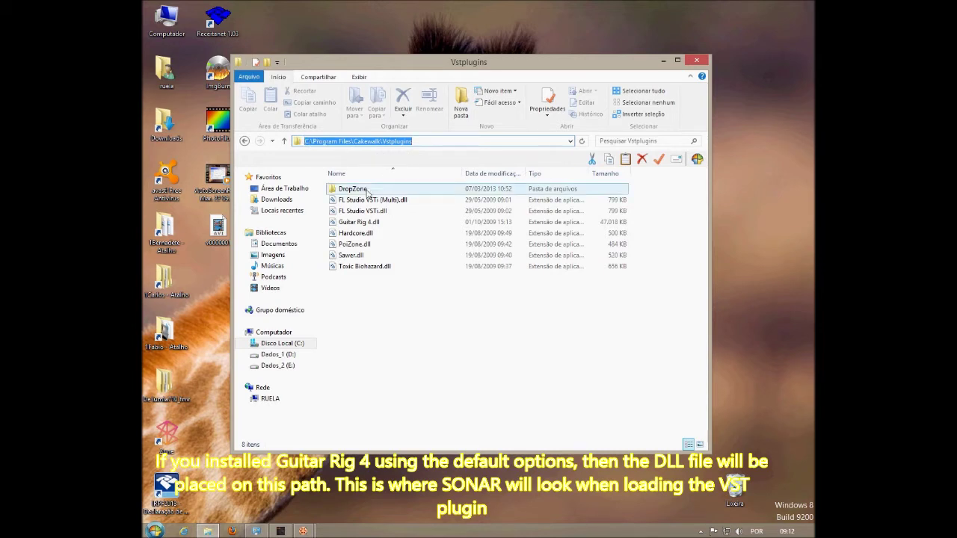
{"action": "left_click", "coordinate": [366, 225]}
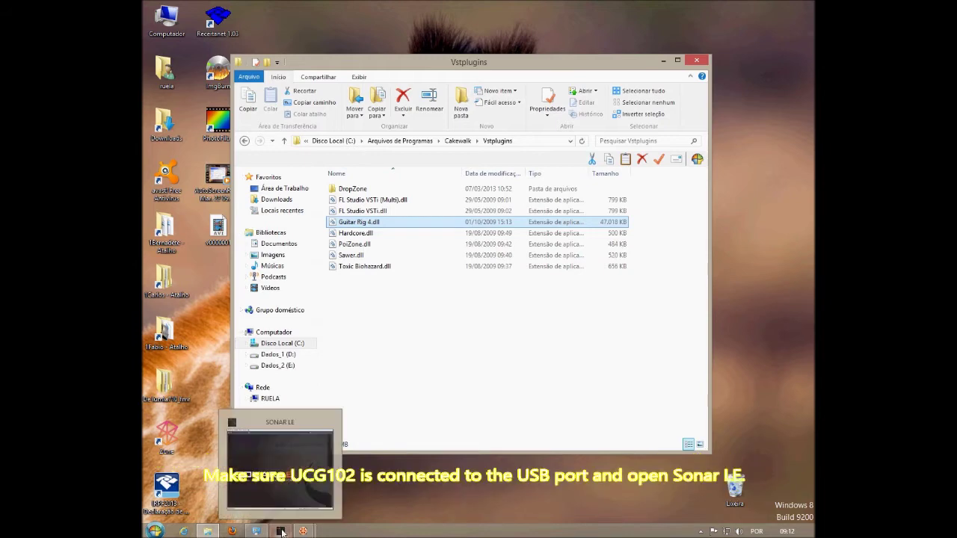
Step: Switch to SONAR LE and check its version information
{"action": "left_click", "coordinate": [281, 531]}
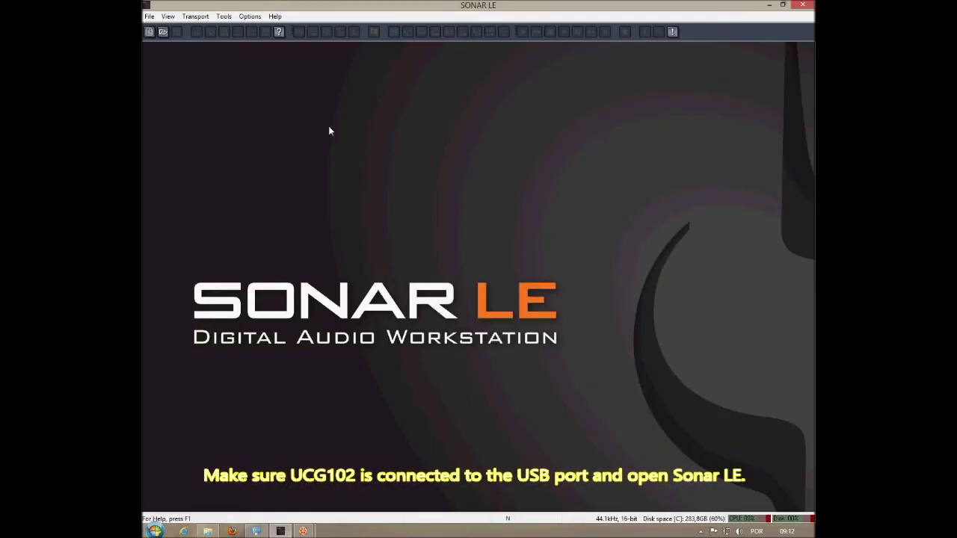
{"action": "left_click", "coordinate": [275, 16]}
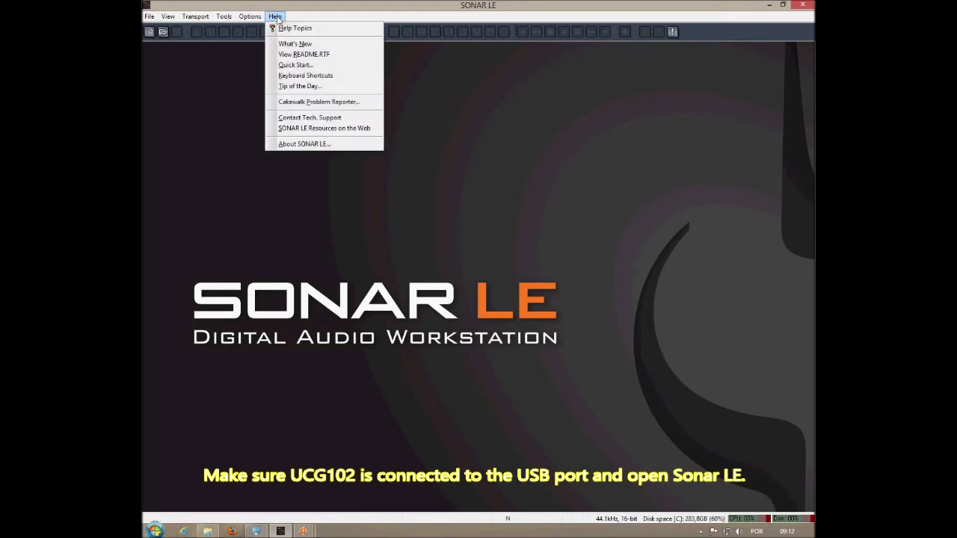
{"action": "left_click", "coordinate": [304, 144]}
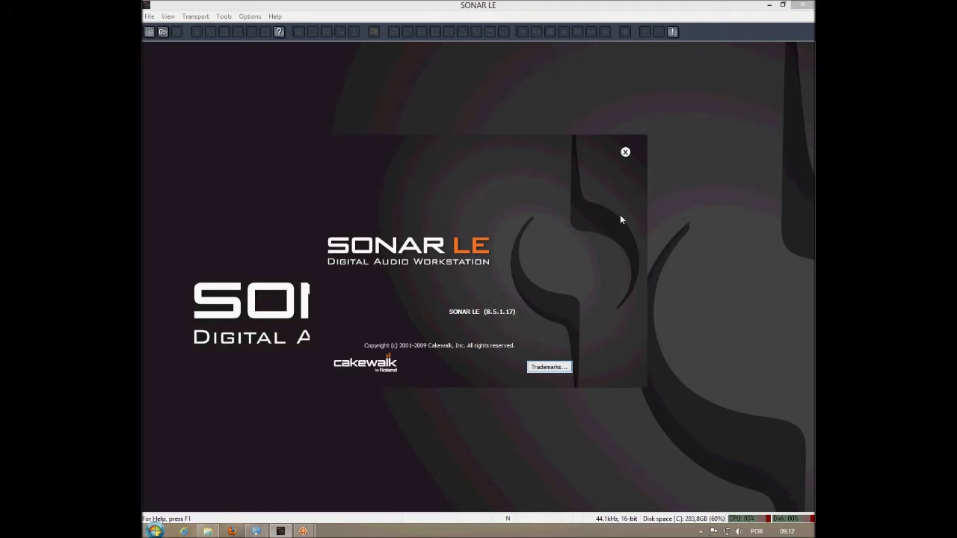
{"action": "left_click", "coordinate": [626, 153]}
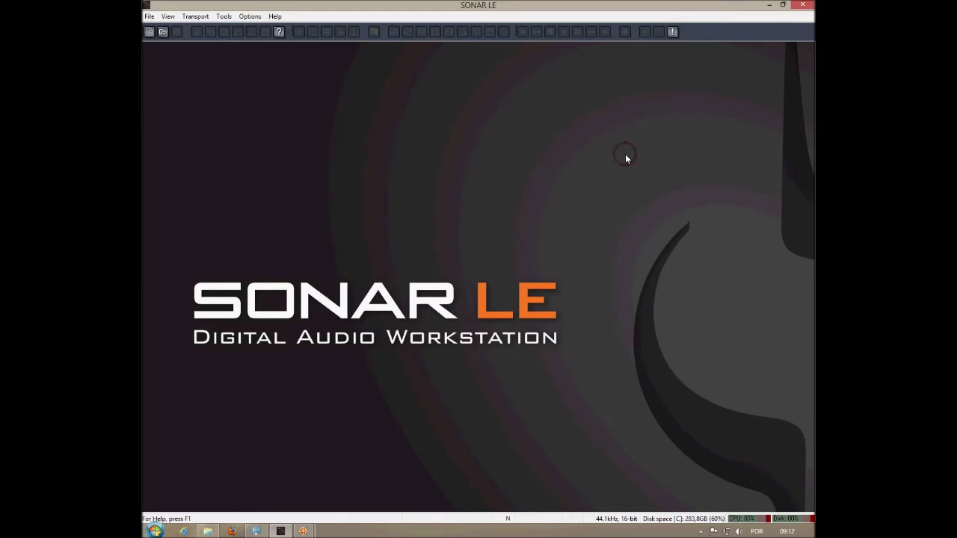
Step: Review the audio options for the enabled input and output drivers, the driver mode and the playback and record timing masters
{"action": "left_click", "coordinate": [250, 16]}
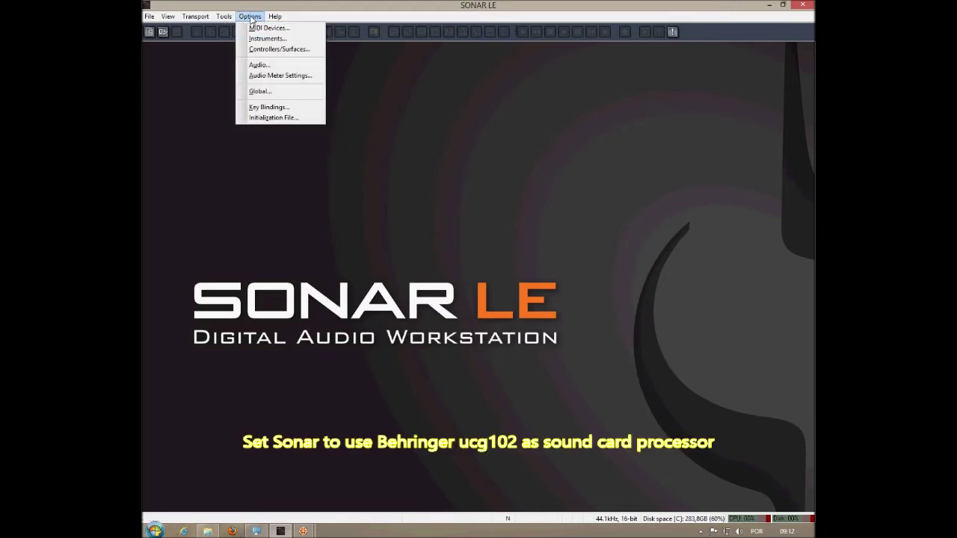
{"action": "left_click", "coordinate": [259, 65]}
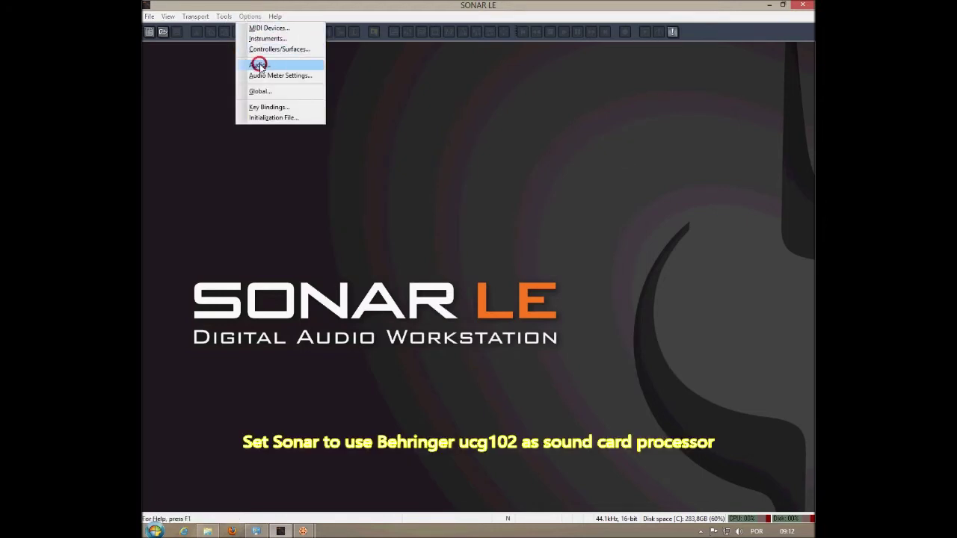
{"action": "left_click", "coordinate": [442, 123]}
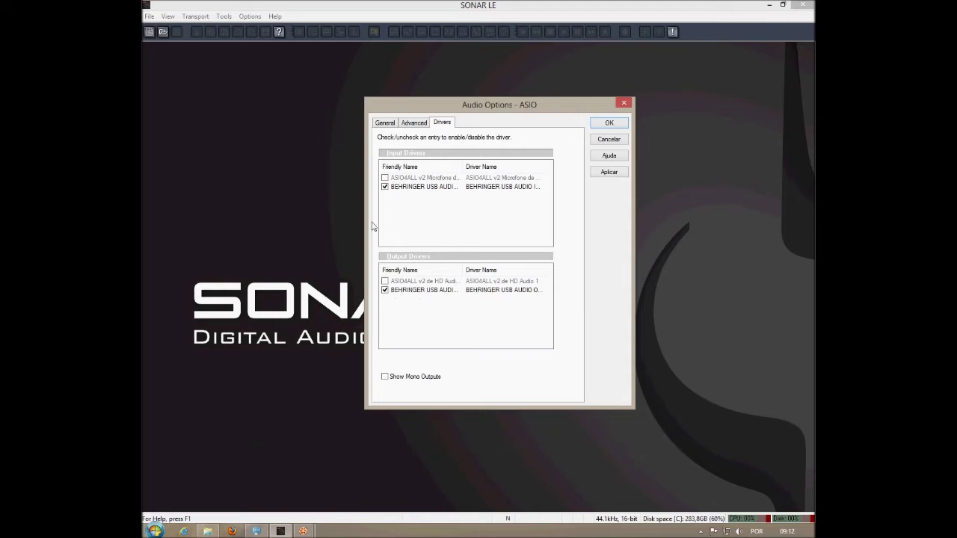
{"action": "left_click", "coordinate": [413, 124]}
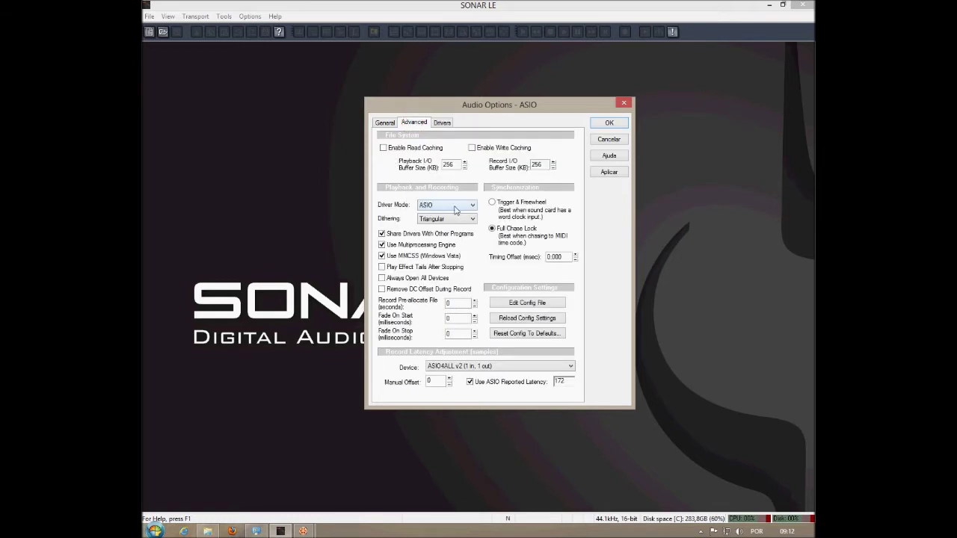
{"action": "left_click", "coordinate": [386, 125]}
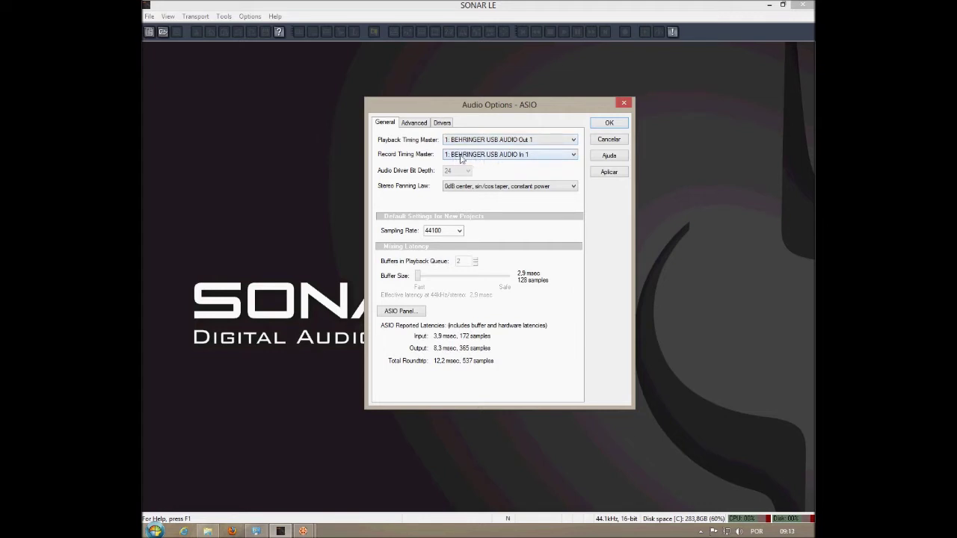
Step: Inspect the Behringer driver's USB and ASIO settings from the audio options, and accept the audio options
{"action": "left_click", "coordinate": [397, 312]}
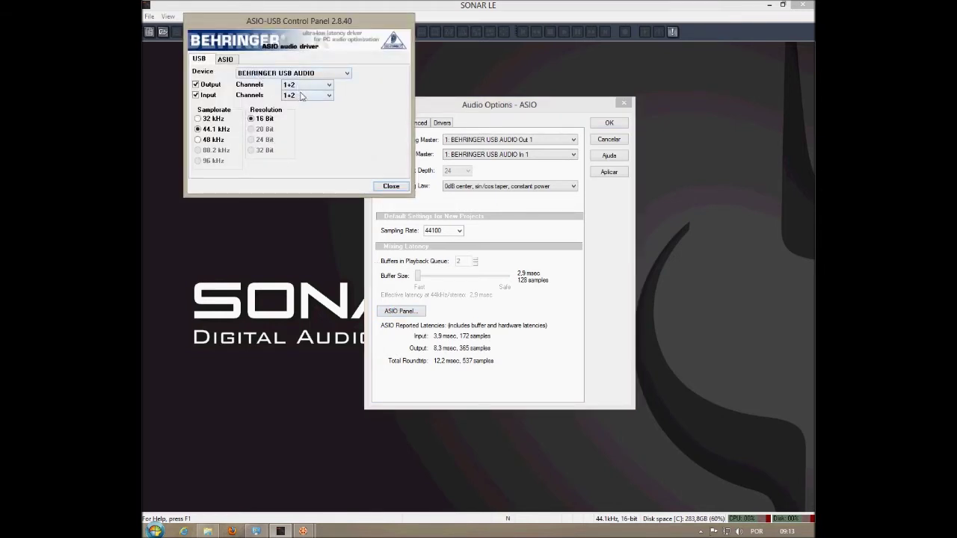
{"action": "left_click", "coordinate": [227, 60]}
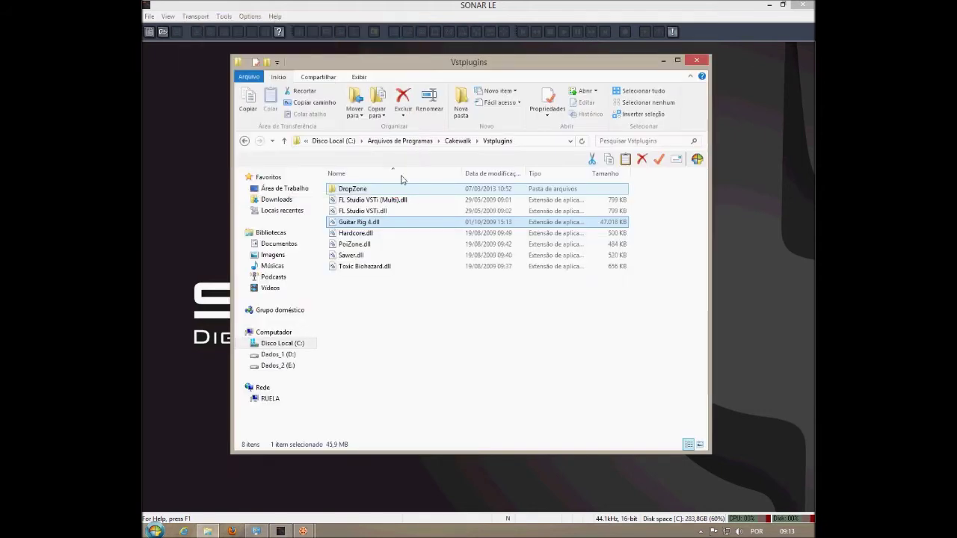
{"action": "left_click", "coordinate": [440, 13]}
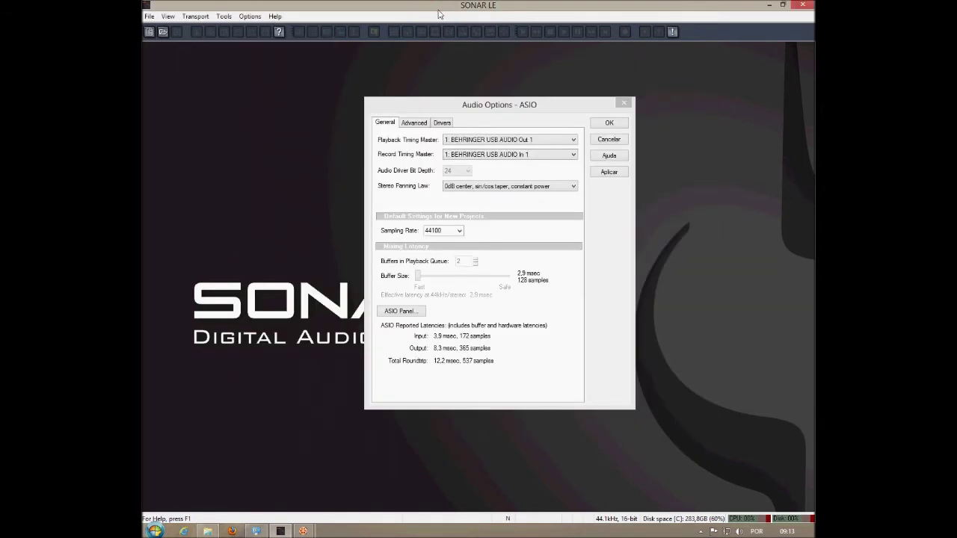
{"action": "left_click", "coordinate": [610, 124]}
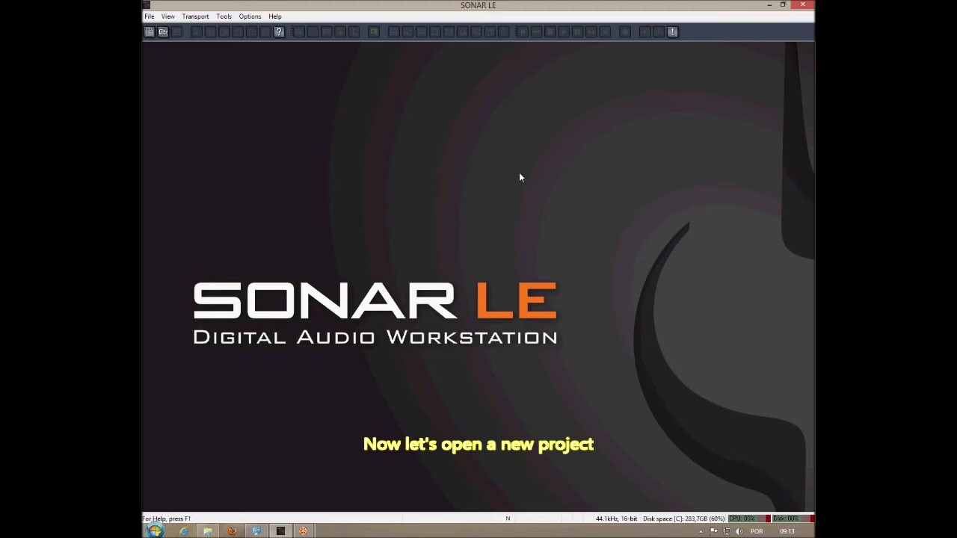
Step: Create a new project named test1 from the Normal template
{"action": "left_click", "coordinate": [149, 32]}
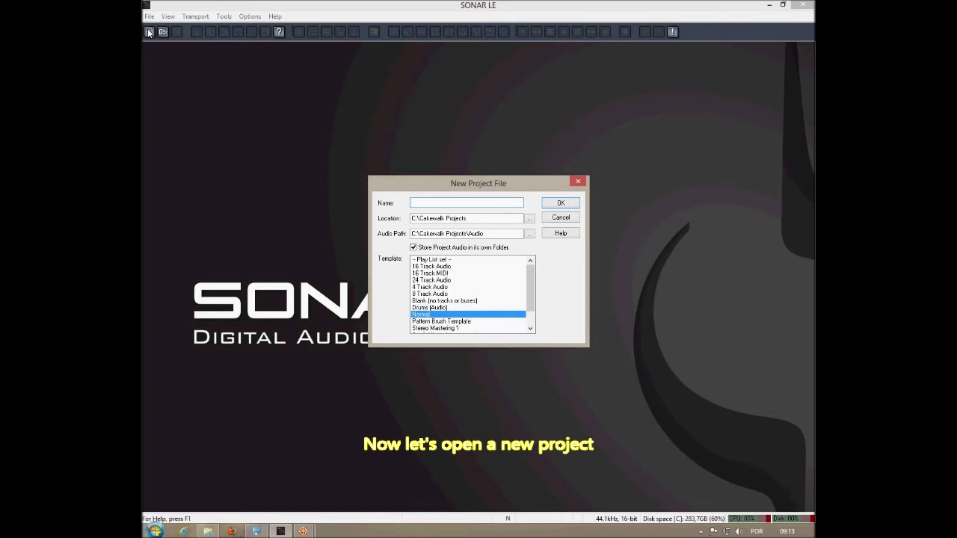
{"action": "type", "text": "test1"}
{"action": "left_click", "coordinate": [565, 203]}
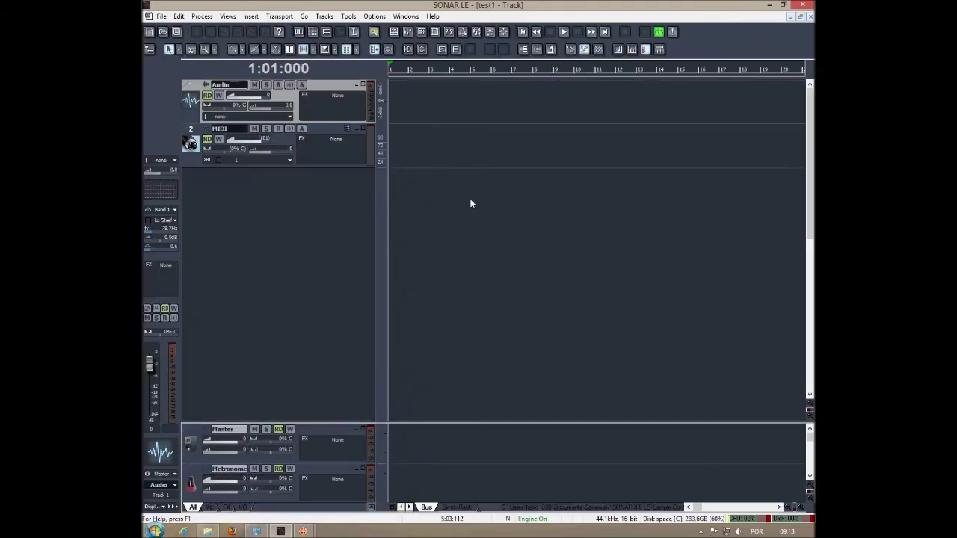
Step: Delete the default Audio and MIDI tracks from the project
{"action": "right_click", "coordinate": [293, 100]}
{"action": "left_click", "coordinate": [313, 169]}
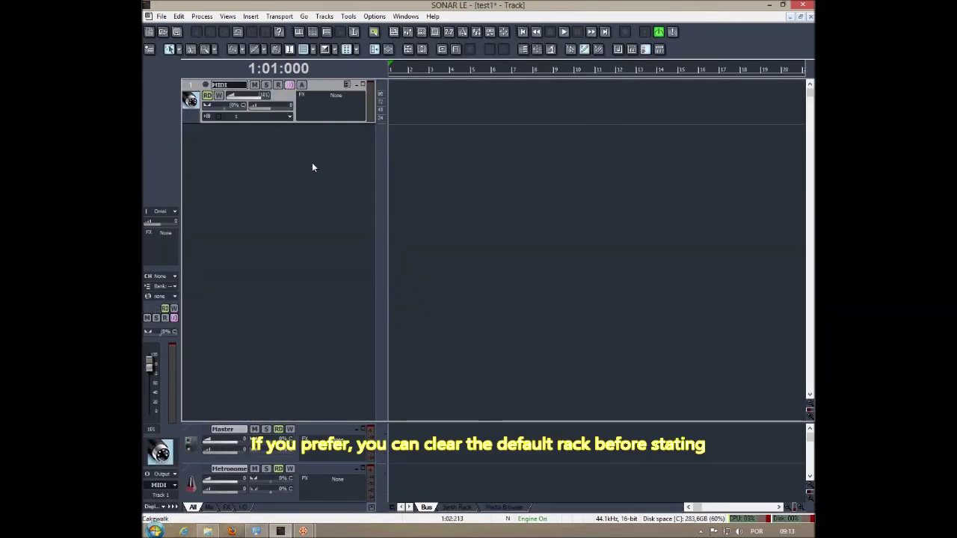
{"action": "right_click", "coordinate": [288, 97]}
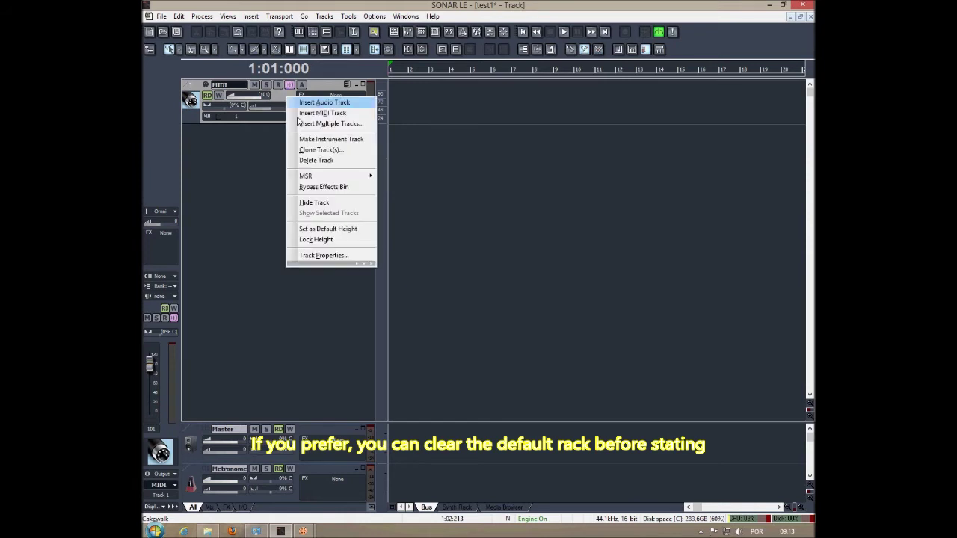
{"action": "left_click", "coordinate": [317, 162]}
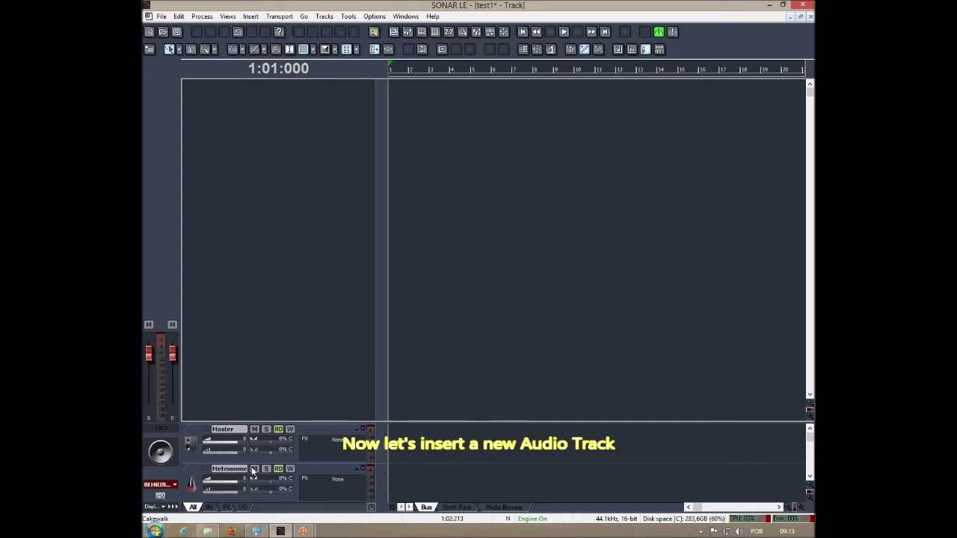
Step: Insert a new audio track and expand its height until the input and output controls show
{"action": "left_click", "coordinate": [251, 17]}
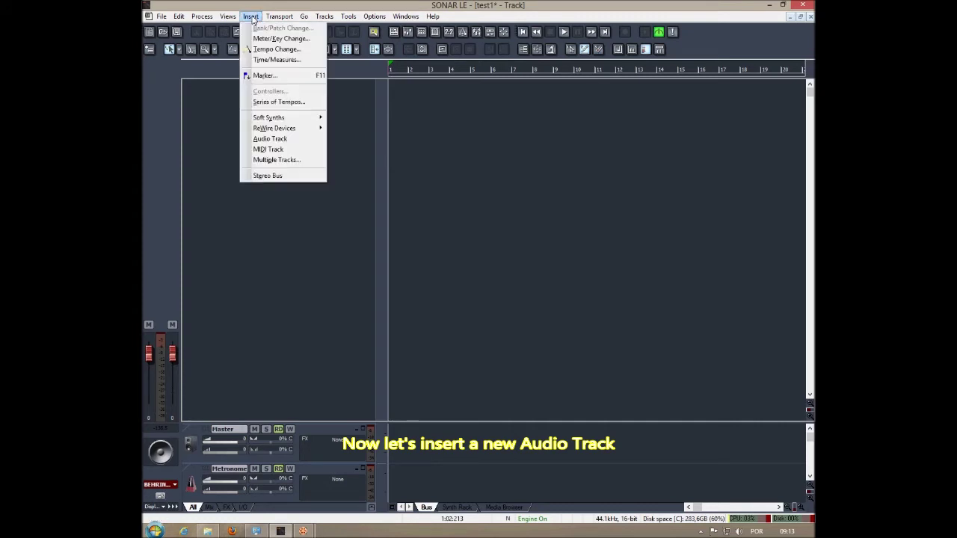
{"action": "left_click", "coordinate": [267, 139]}
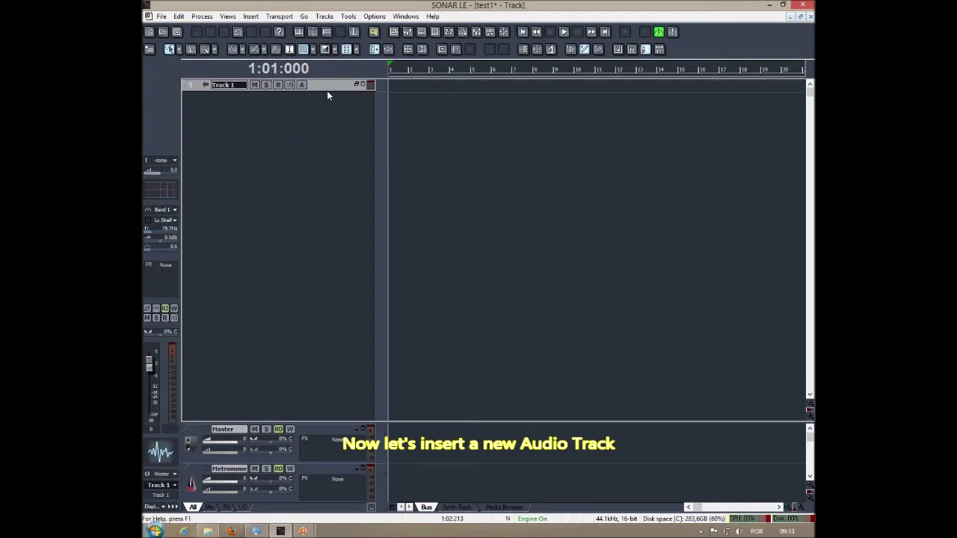
{"action": "left_click_drag", "start_coordinate": [326, 90], "coordinate": [325, 153]}
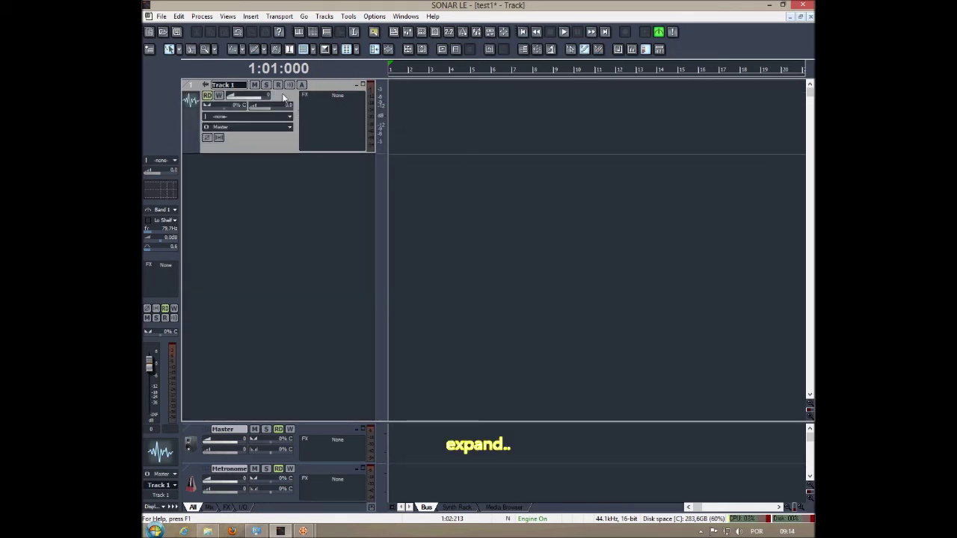
Step: Add the Guitar Rig 4 VST plug-in as an audio effect on Track 1
{"action": "right_click", "coordinate": [323, 117]}
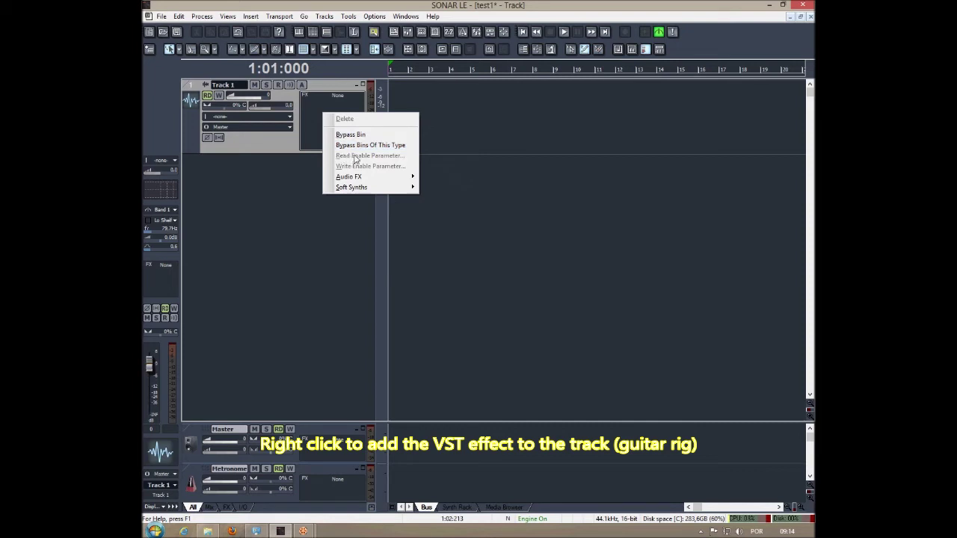
{"action": "mouse_move", "coordinate": [358, 189]}
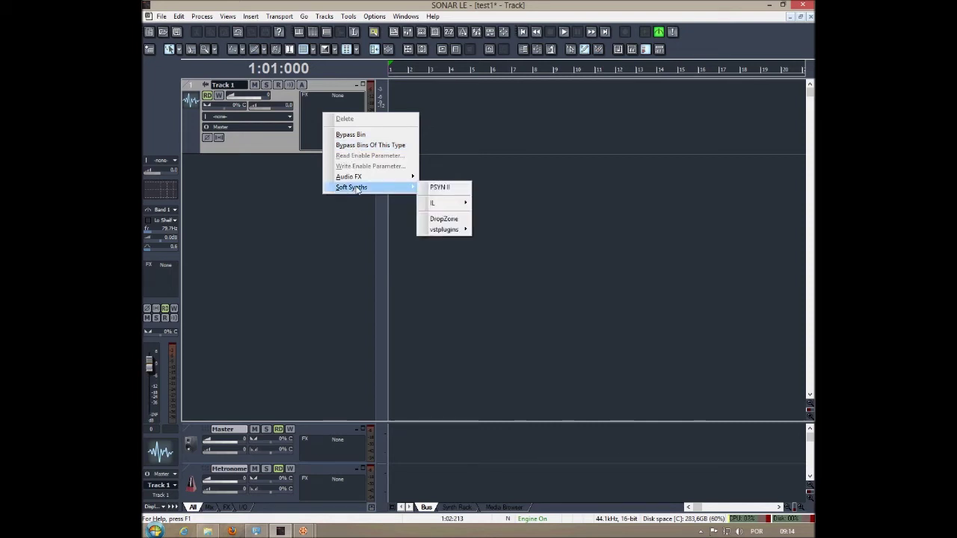
{"action": "mouse_move", "coordinate": [441, 232]}
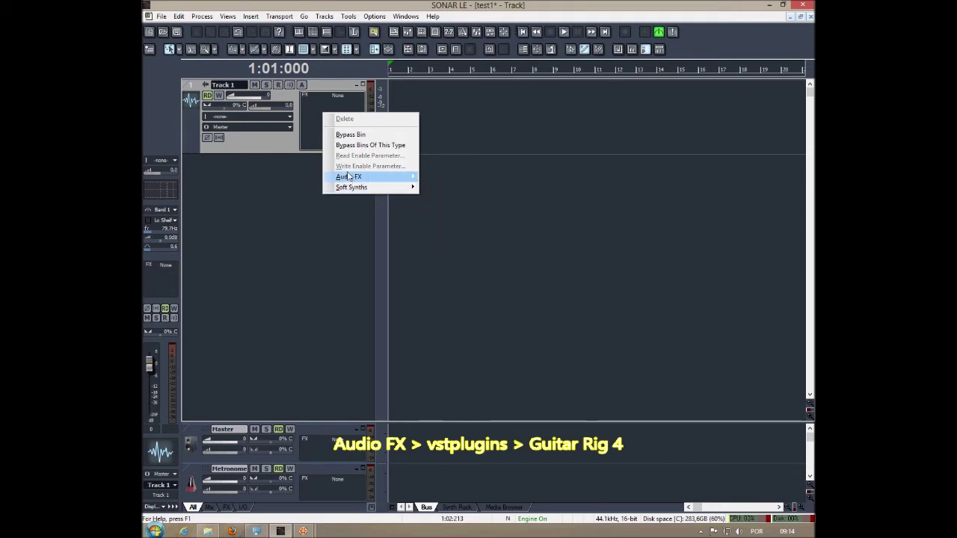
{"action": "mouse_move", "coordinate": [385, 178]}
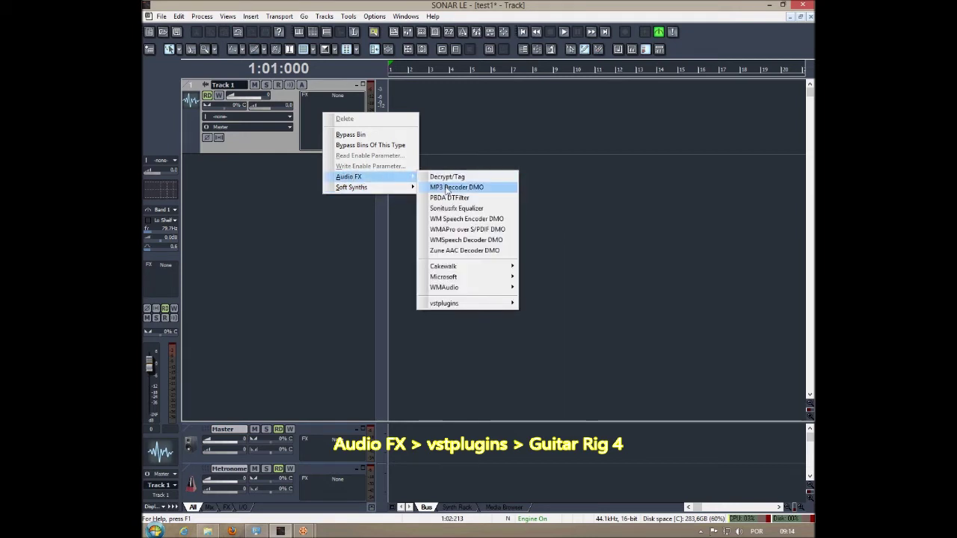
{"action": "mouse_move", "coordinate": [465, 304]}
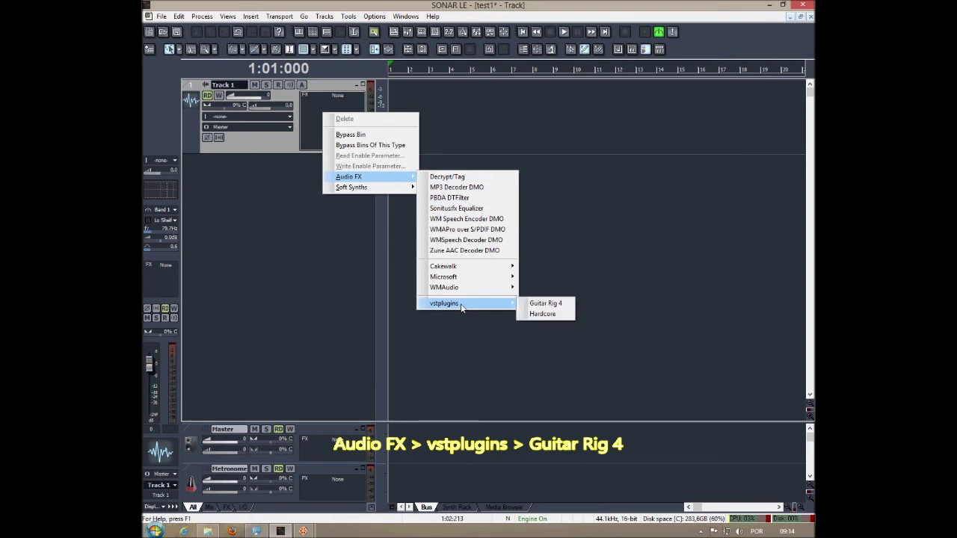
{"action": "left_click", "coordinate": [547, 304]}
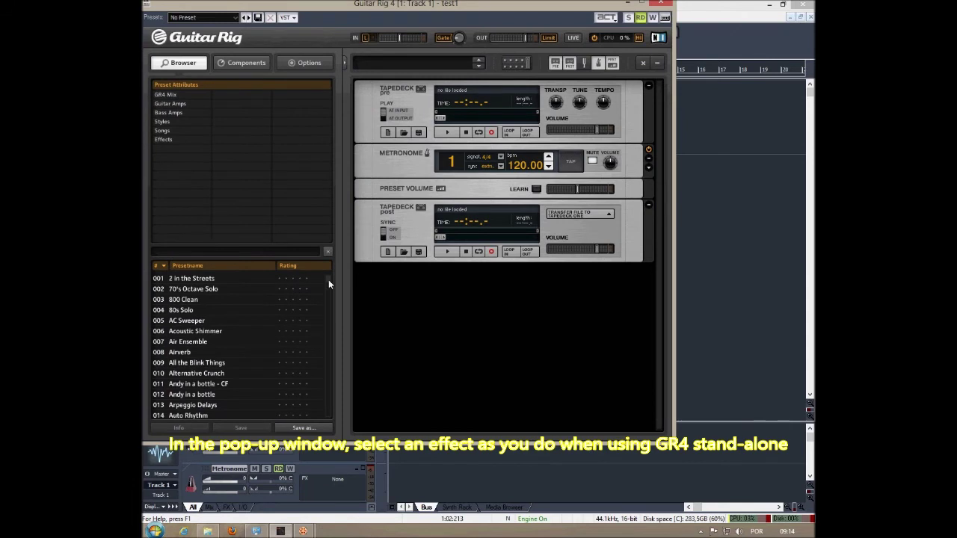
Step: Load the Black Malcolm Rhythm (HB) preset in Track 1's Guitar Rig 4 and close the plug-in window
{"action": "left_click_drag", "start_coordinate": [328, 280], "coordinate": [326, 290]}
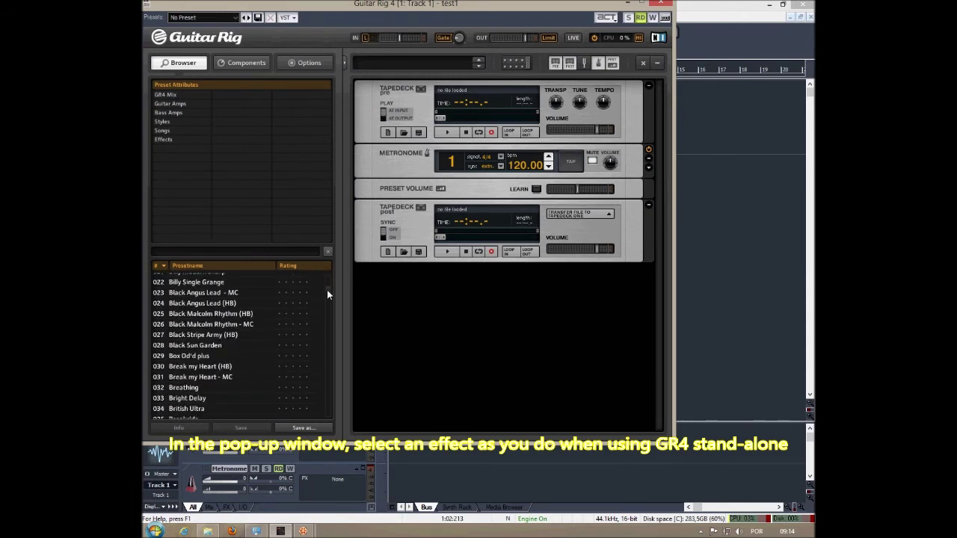
{"action": "left_click", "coordinate": [241, 314]}
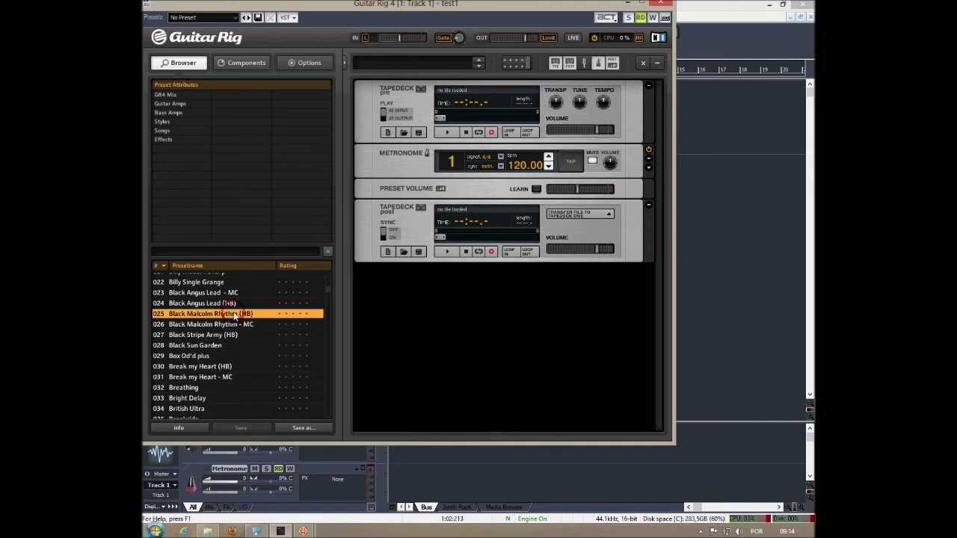
{"action": "double_click", "coordinate": [235, 314]}
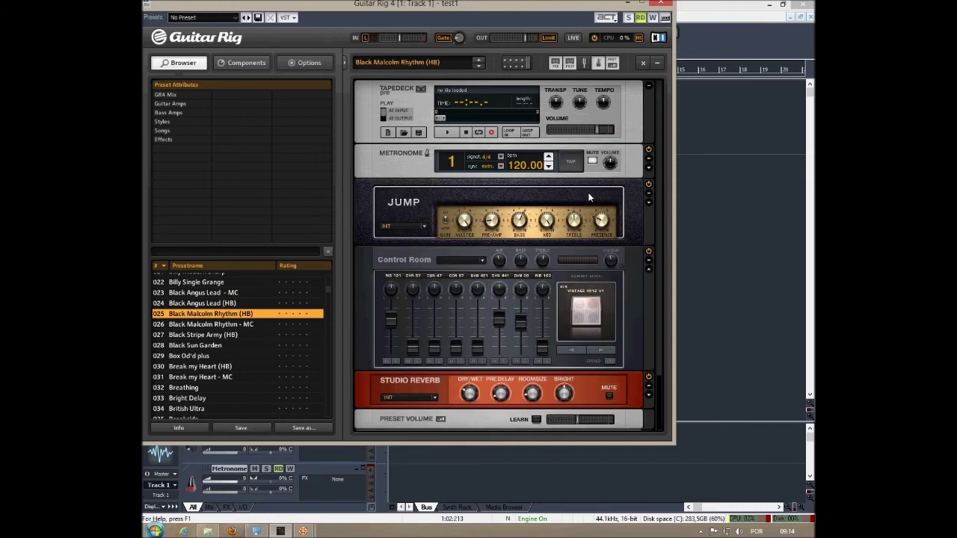
{"action": "left_click", "coordinate": [661, 5]}
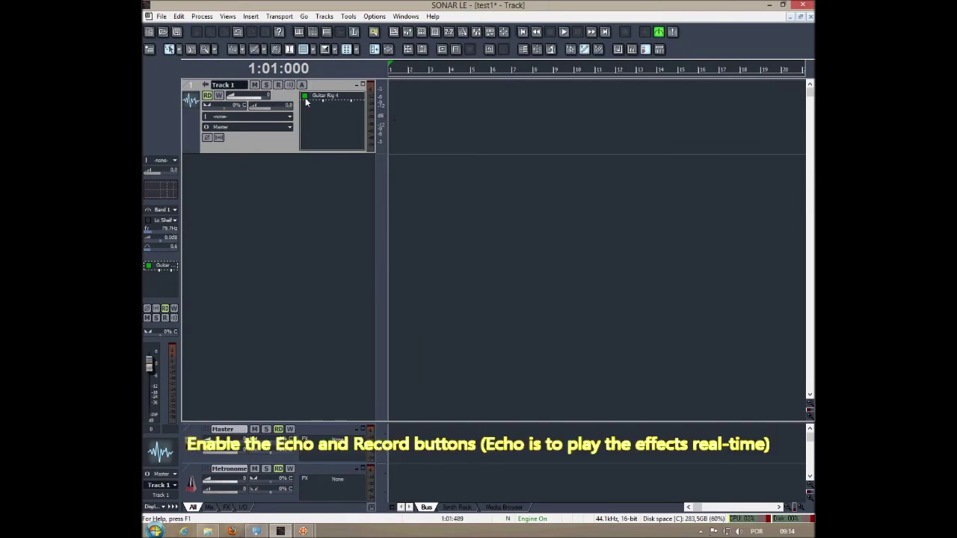
Step: Enable input echo on Track 1 and arm it for recording
{"action": "left_click", "coordinate": [290, 84]}
{"action": "left_click", "coordinate": [290, 85]}
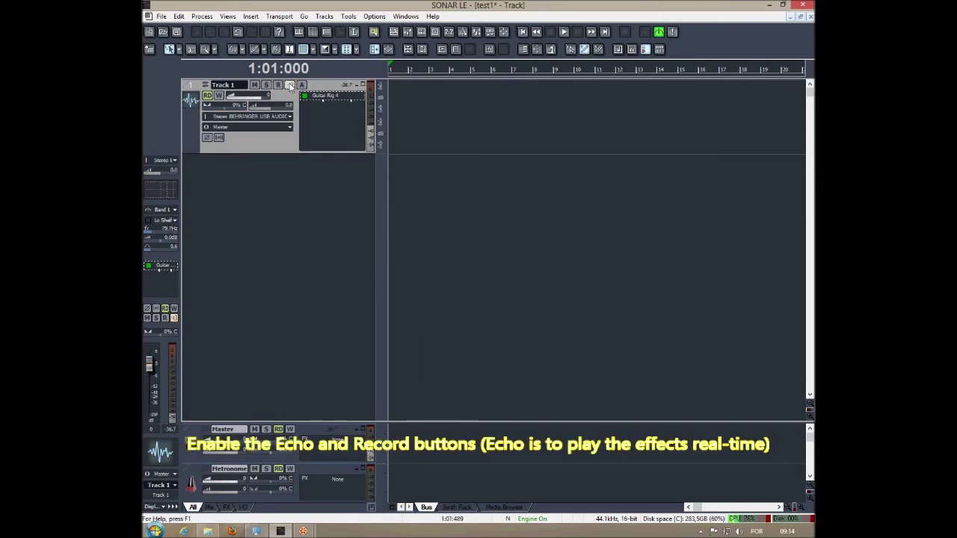
{"action": "left_click", "coordinate": [278, 84]}
Step: Mute the Metronome bus and record a take about nine measures long on Track 1
{"action": "left_click", "coordinate": [254, 469]}
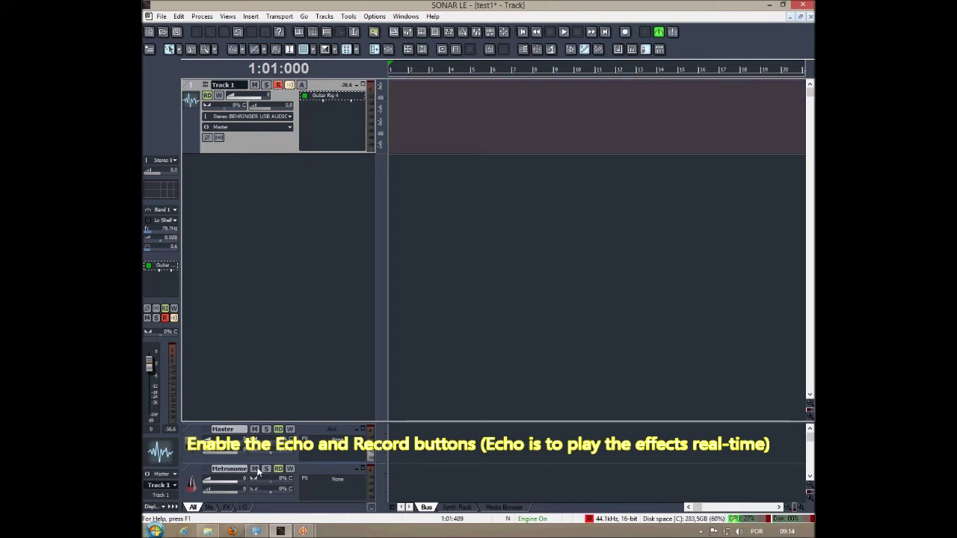
{"action": "left_click", "coordinate": [625, 33]}
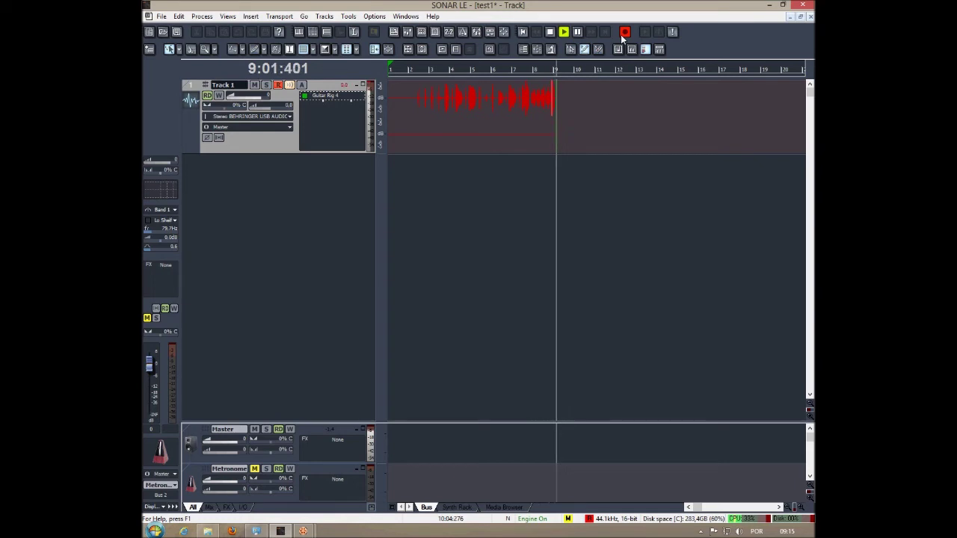
{"action": "left_click", "coordinate": [551, 32]}
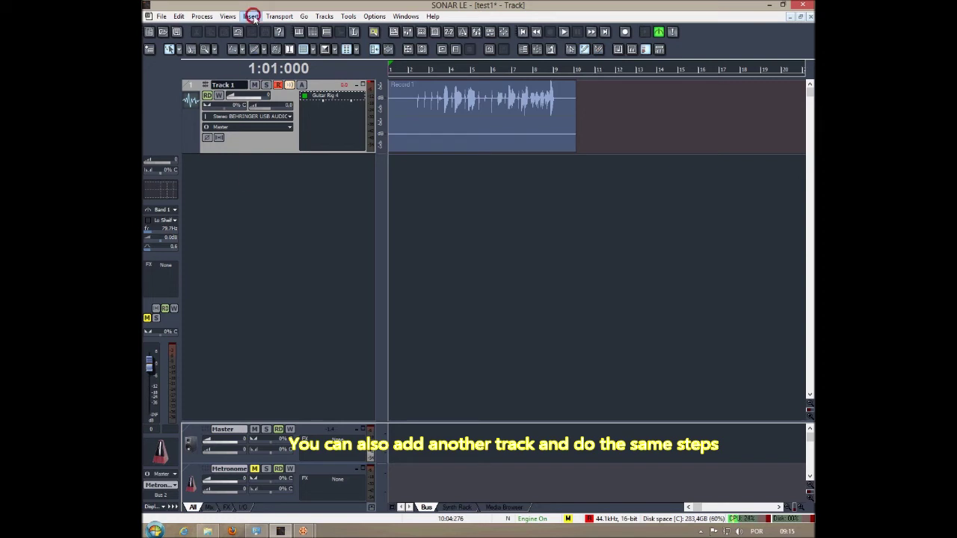
Step: Insert a second audio track and turn off recording and input echo on Track 1
{"action": "left_click", "coordinate": [252, 17]}
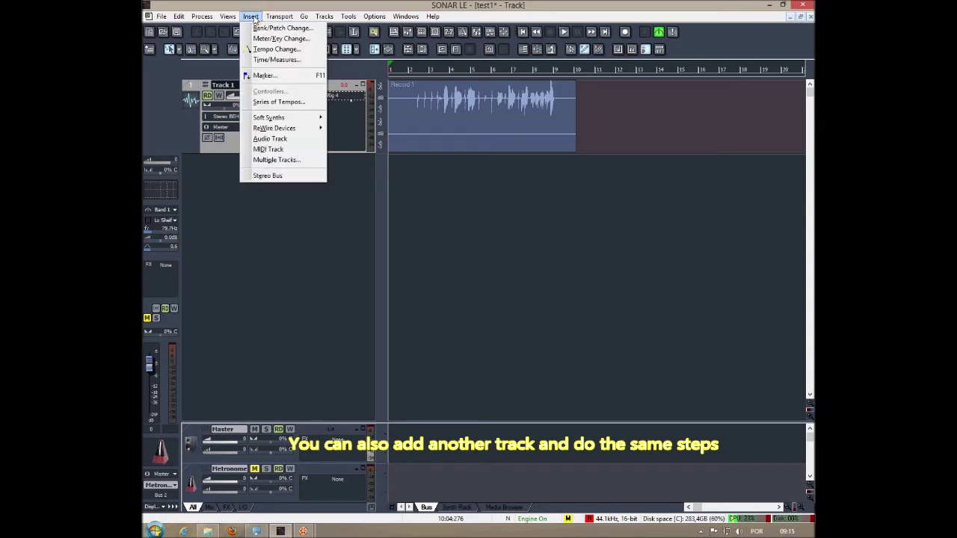
{"action": "left_click", "coordinate": [279, 140]}
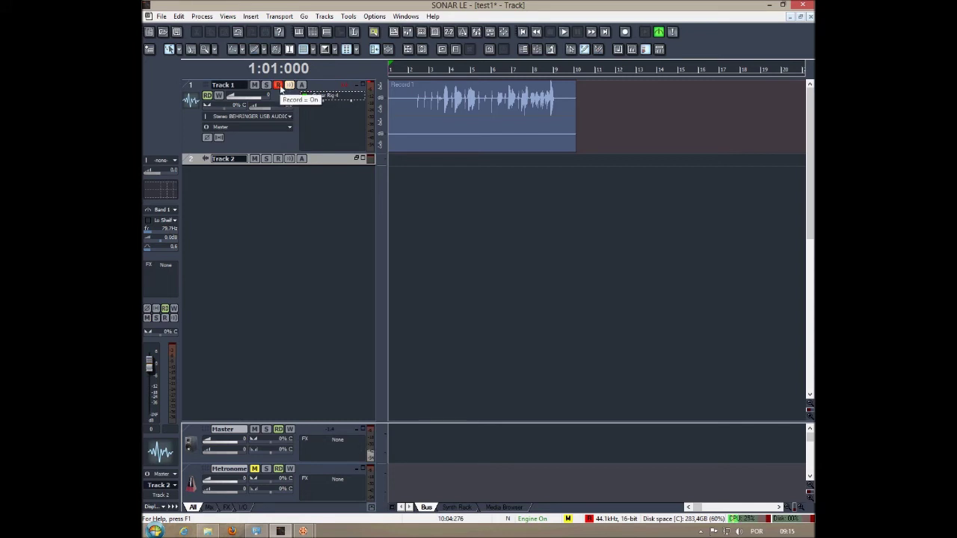
{"action": "left_click", "coordinate": [278, 85]}
{"action": "left_click", "coordinate": [289, 85]}
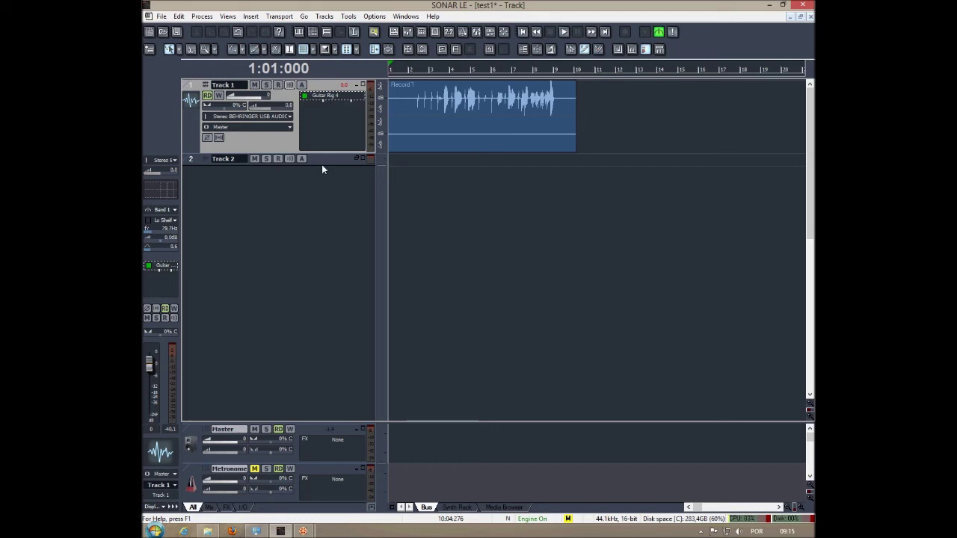
Step: Expand Track 2 to show its controls and add Guitar Rig 4 as its VST audio effect
{"action": "left_click_drag", "start_coordinate": [321, 163], "coordinate": [324, 231]}
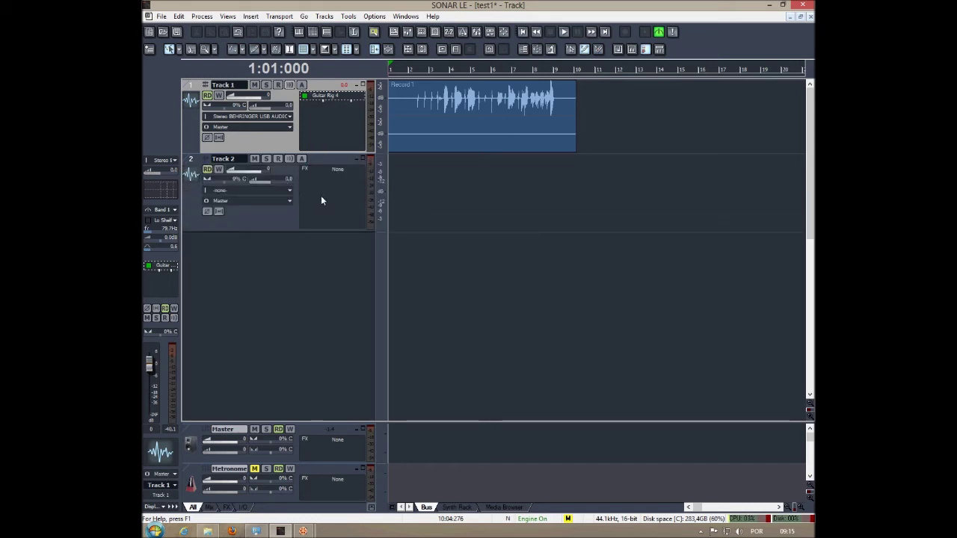
{"action": "right_click", "coordinate": [323, 193]}
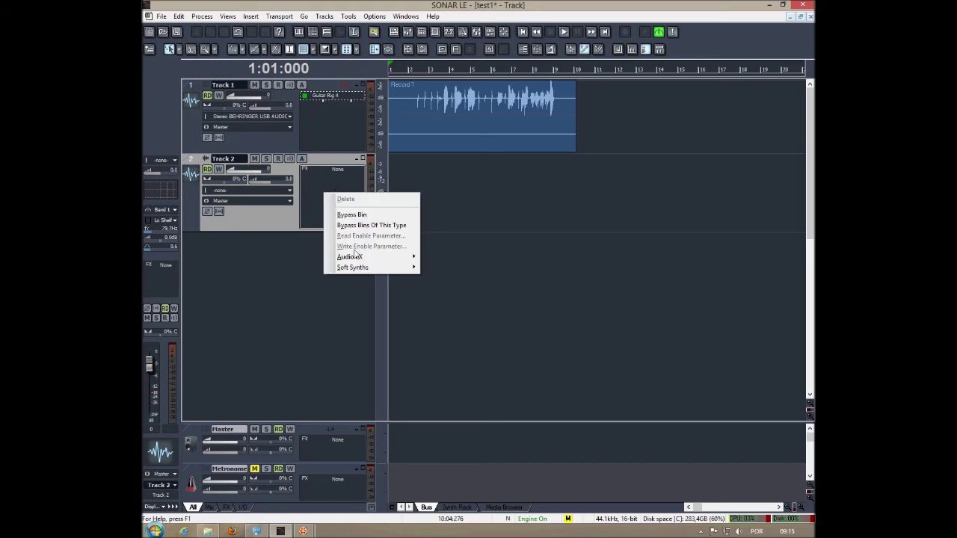
{"action": "mouse_move", "coordinate": [361, 256]}
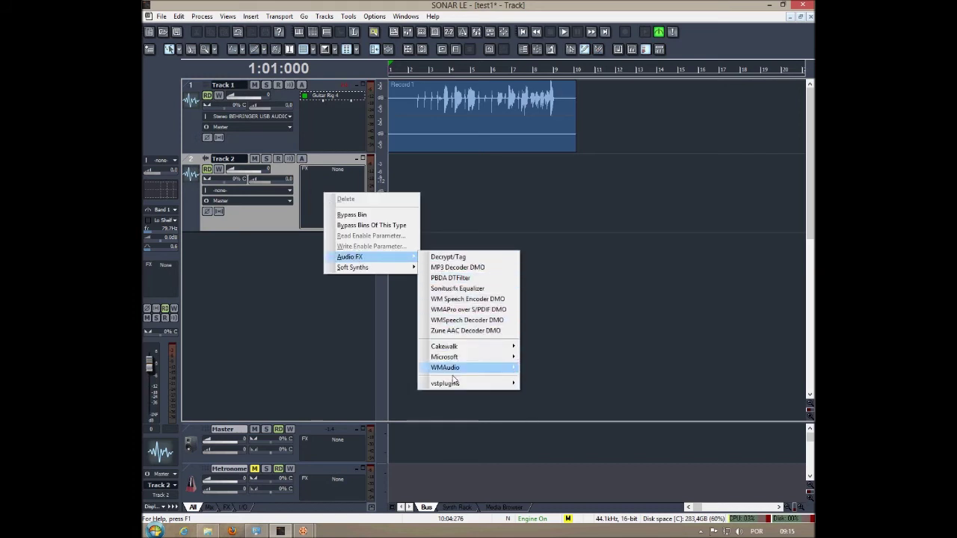
{"action": "mouse_move", "coordinate": [478, 384]}
{"action": "left_click", "coordinate": [543, 384]}
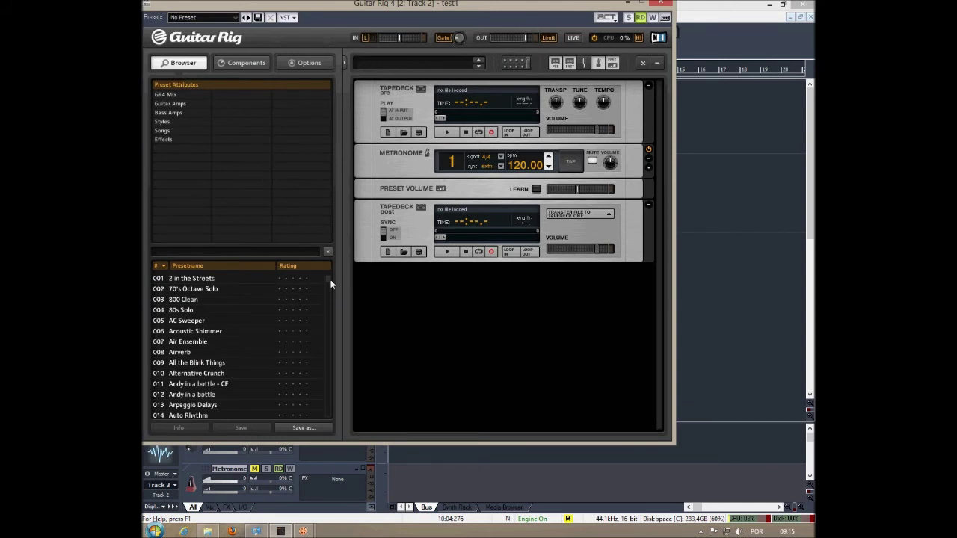
Step: Load the Black Angus Lead (HB) preset in Track 2's Guitar Rig 4 and close the plug-in window
{"action": "scroll", "coordinate": [327, 280], "scroll_direction": "down", "scroll_amount": 8}
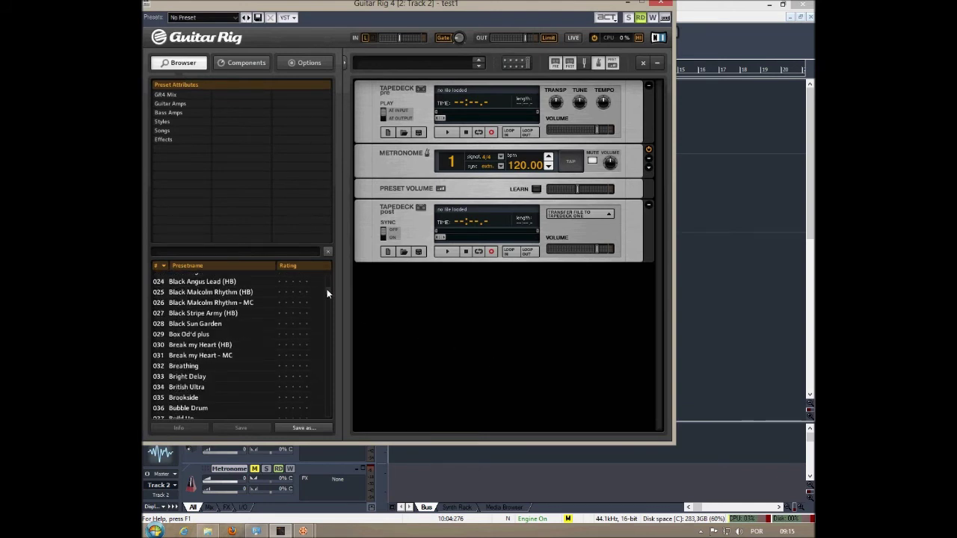
{"action": "left_click", "coordinate": [227, 283]}
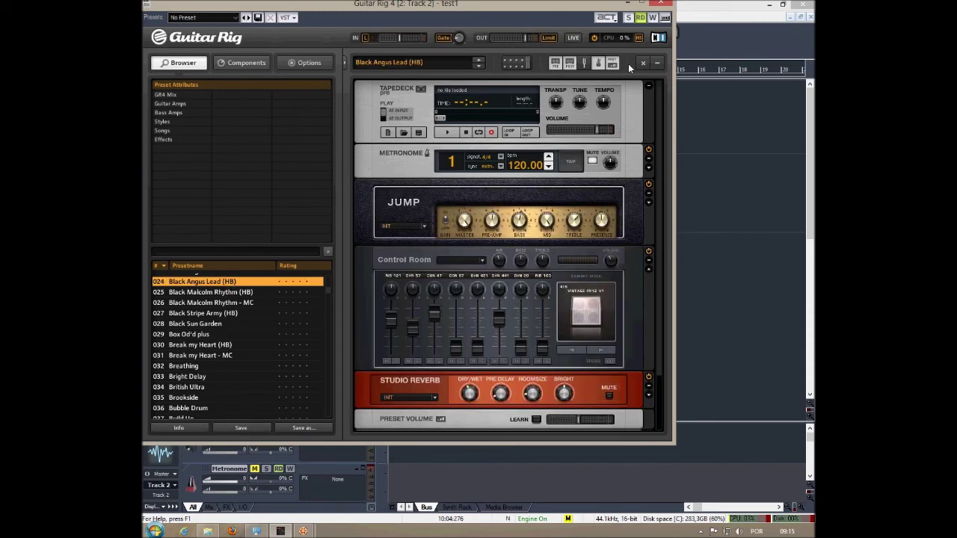
{"action": "left_click", "coordinate": [666, 5]}
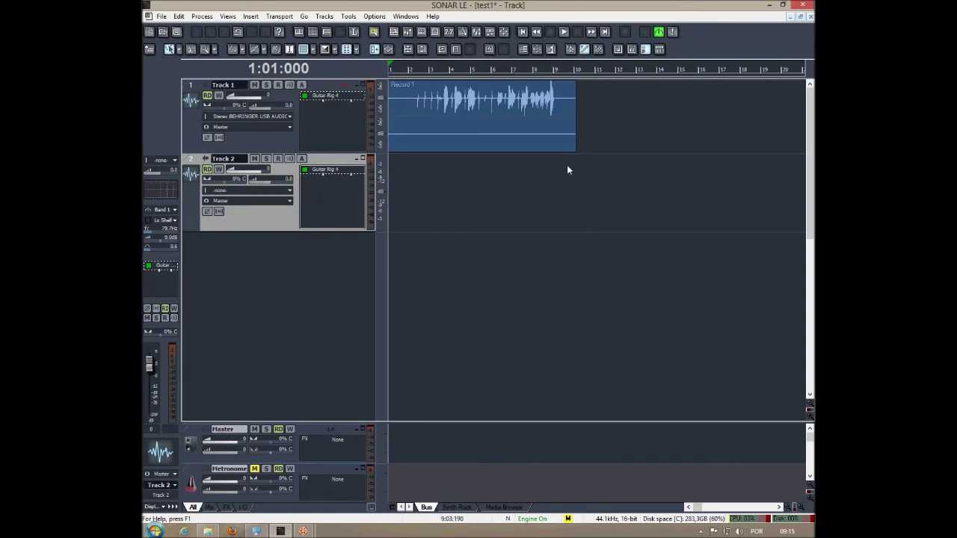
Step: Record a take about nine measures long on Track 2 with input echo enabled, and disarm the track when finished
{"action": "left_click", "coordinate": [291, 159]}
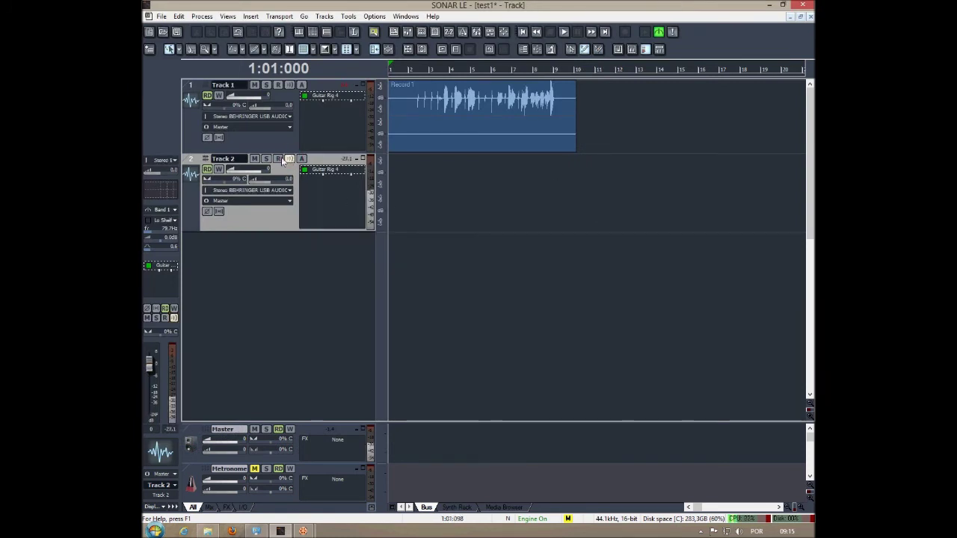
{"action": "left_click", "coordinate": [278, 159]}
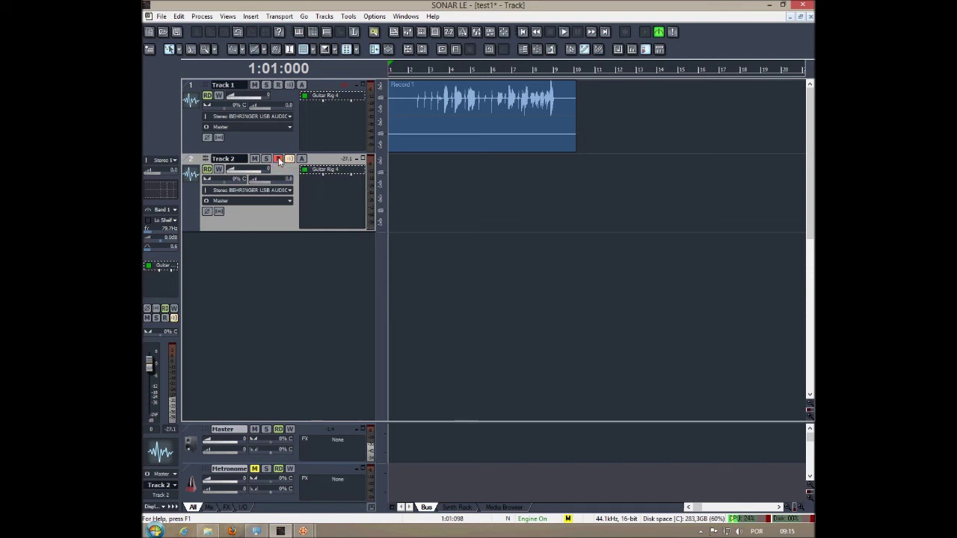
{"action": "left_click", "coordinate": [625, 32]}
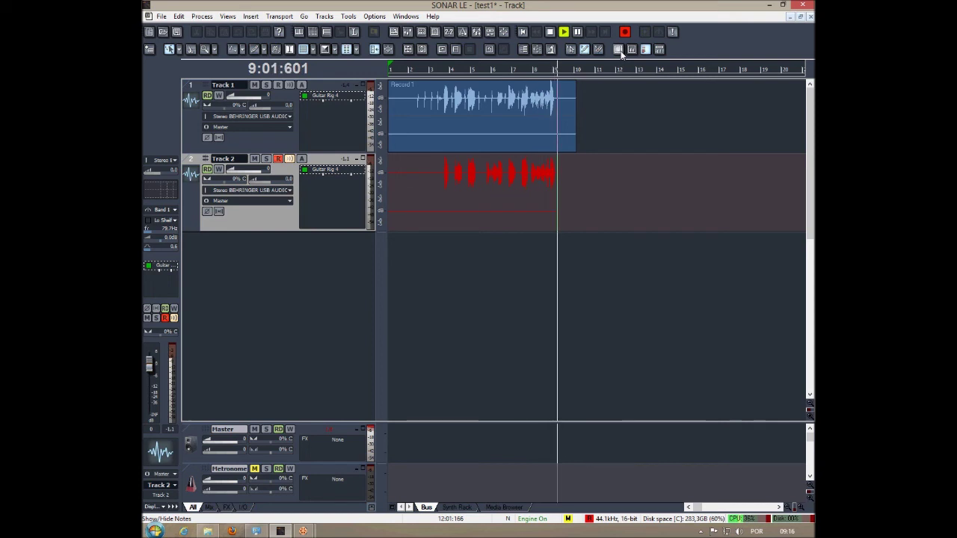
{"action": "left_click", "coordinate": [553, 32]}
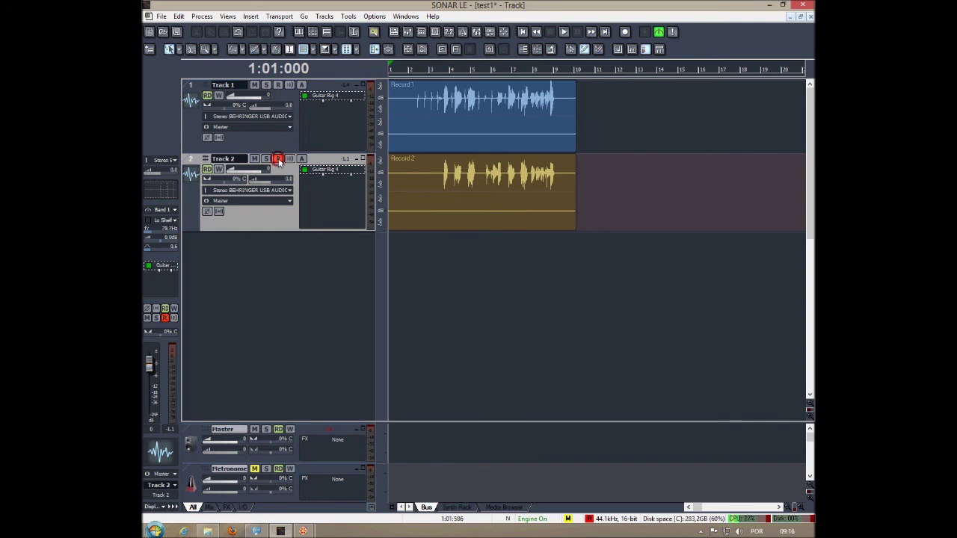
{"action": "left_click", "coordinate": [278, 160]}
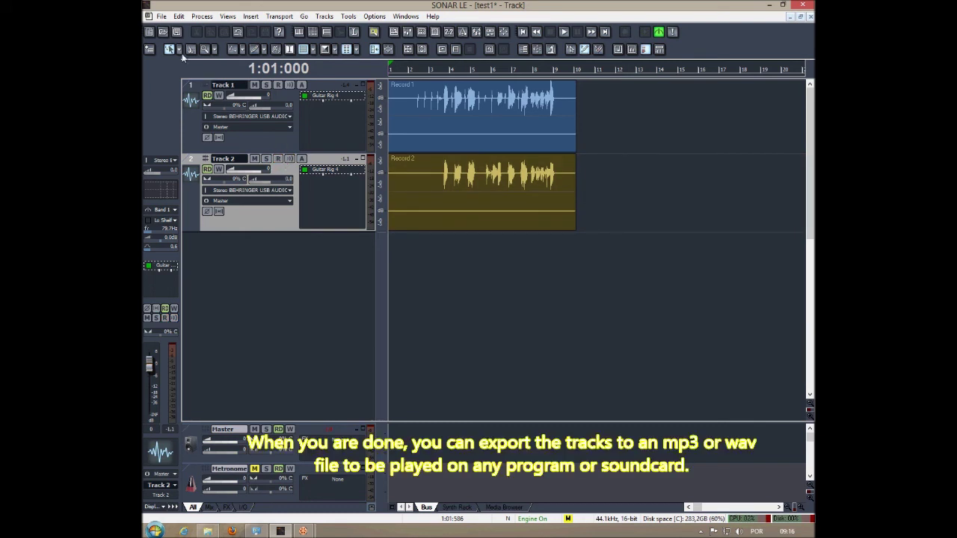
Step: Export the entire mix to the desktop as a stereo Wave file named test1
{"action": "left_click", "coordinate": [162, 17]}
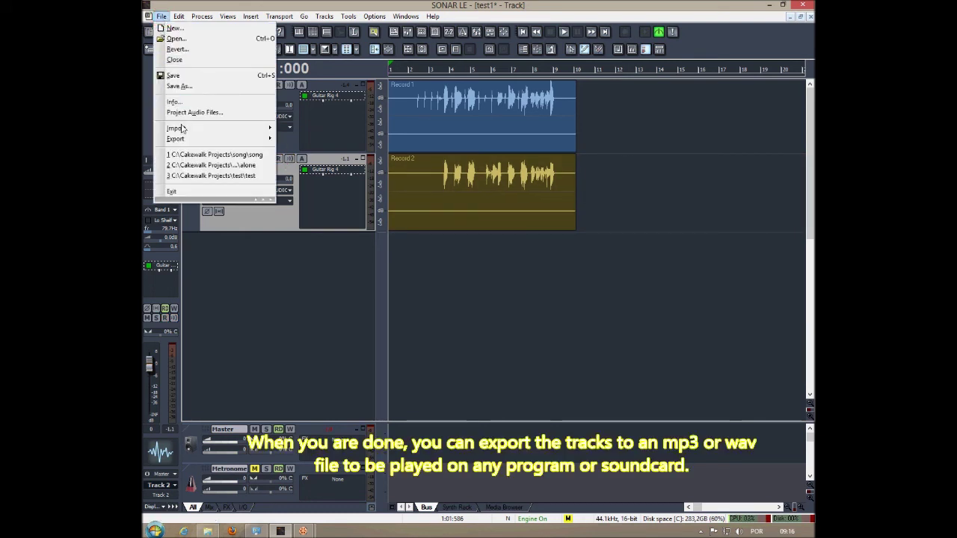
{"action": "mouse_move", "coordinate": [184, 140]}
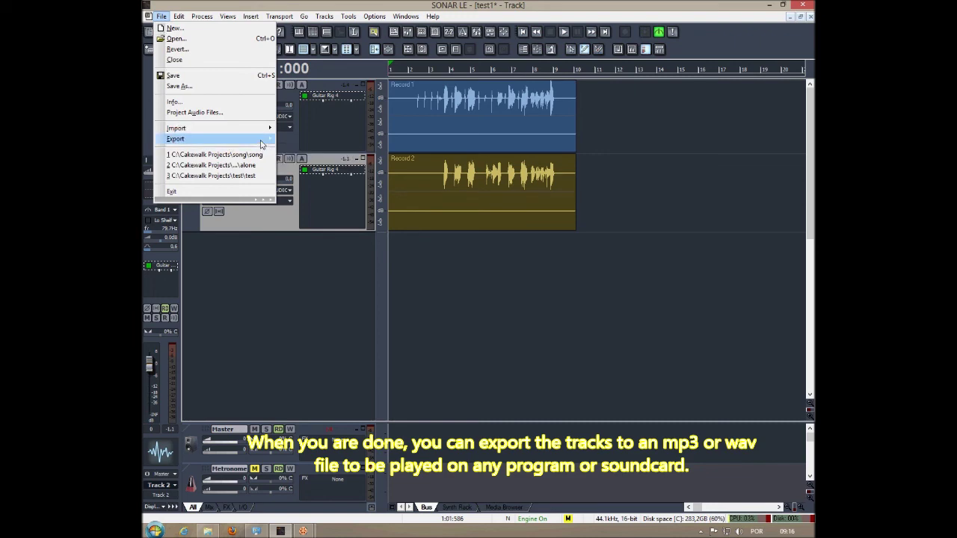
{"action": "left_click", "coordinate": [297, 140]}
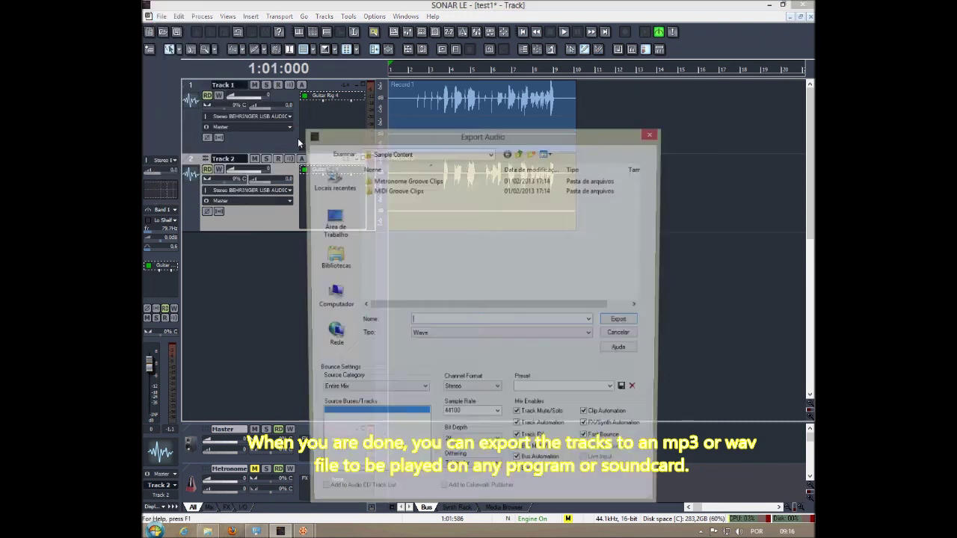
{"action": "left_click", "coordinate": [331, 223]}
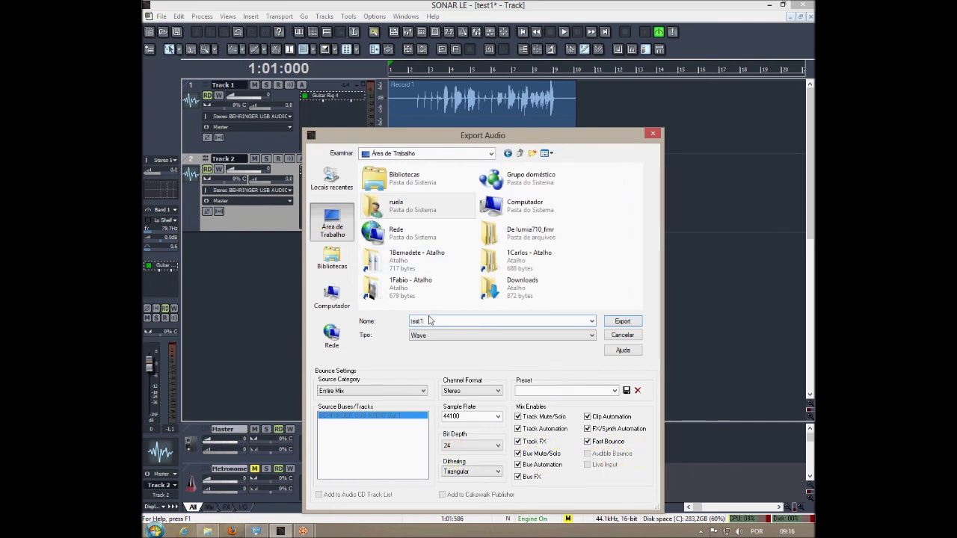
{"action": "left_click", "coordinate": [627, 321]}
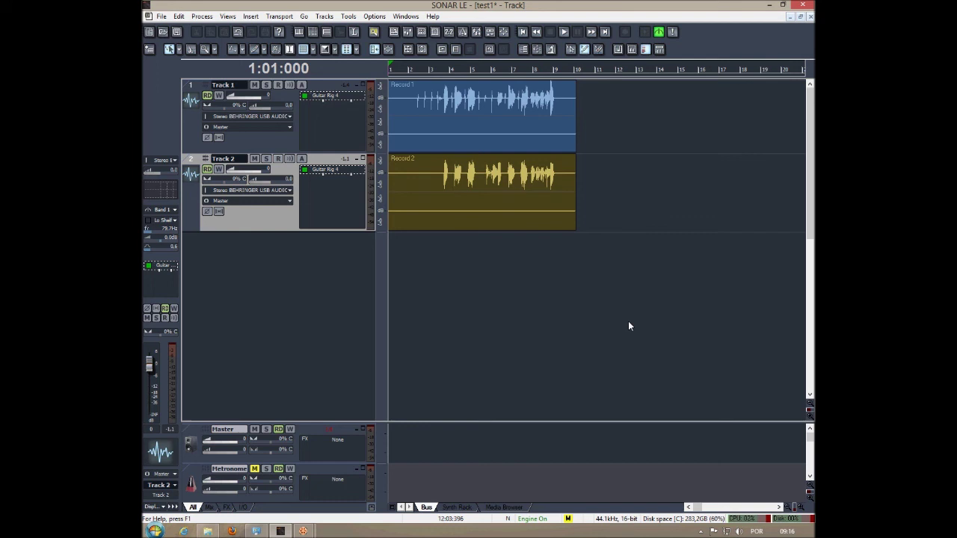
Step: Switch to the Windows desktop and check the exported test1 WAV file
{"action": "key", "text": "alt+Tab"}
{"action": "key", "text": "alt+Tab"}
{"action": "key", "text": "alt+Tab"}
{"action": "key", "text": "alt+Tab"}
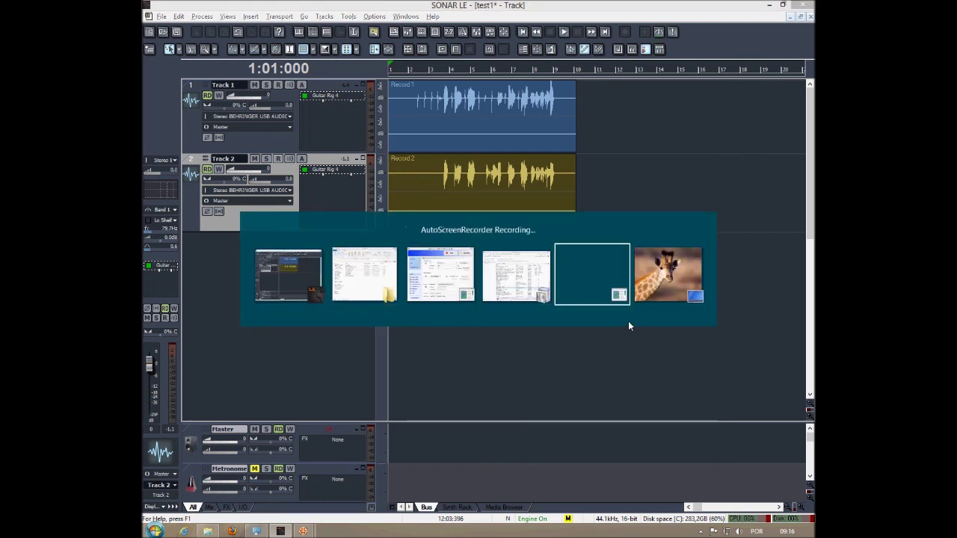
{"action": "key", "text": "alt+Tab"}
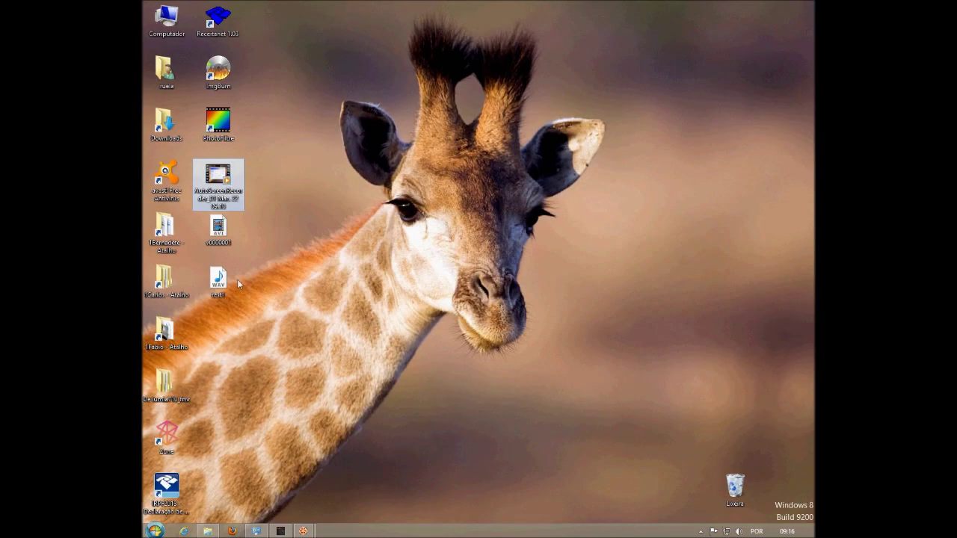
{"action": "left_click", "coordinate": [220, 279]}
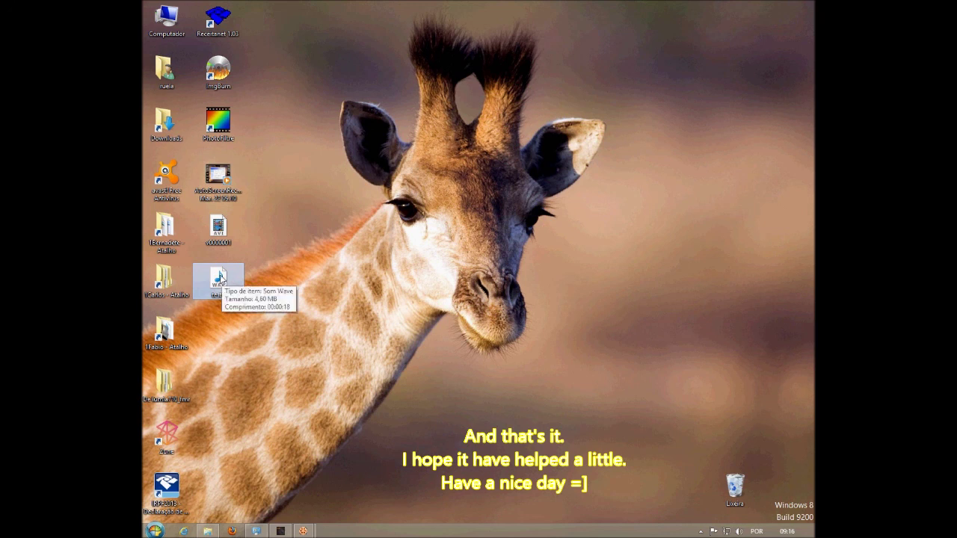
{"action": "left_click", "coordinate": [302, 532]}
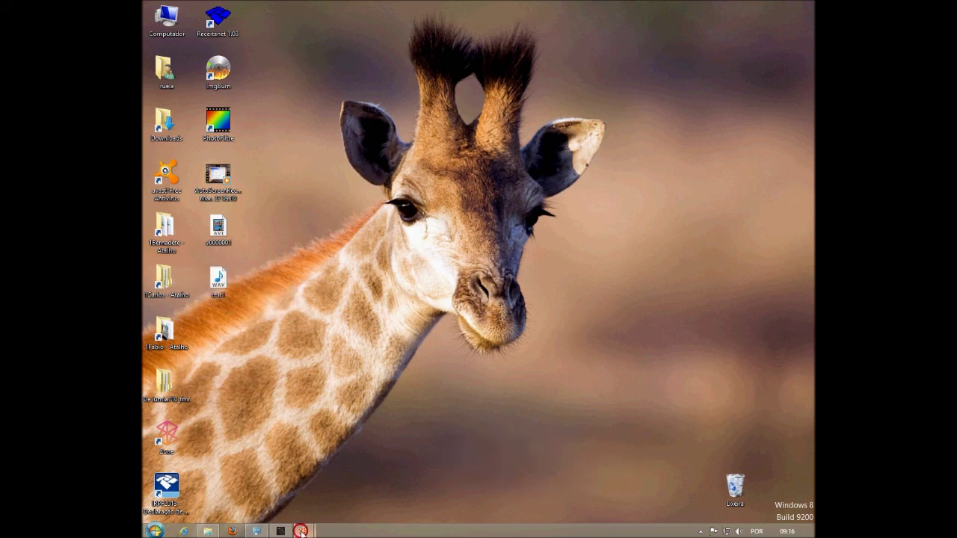
{"action": "left_click", "coordinate": [247, 467]}
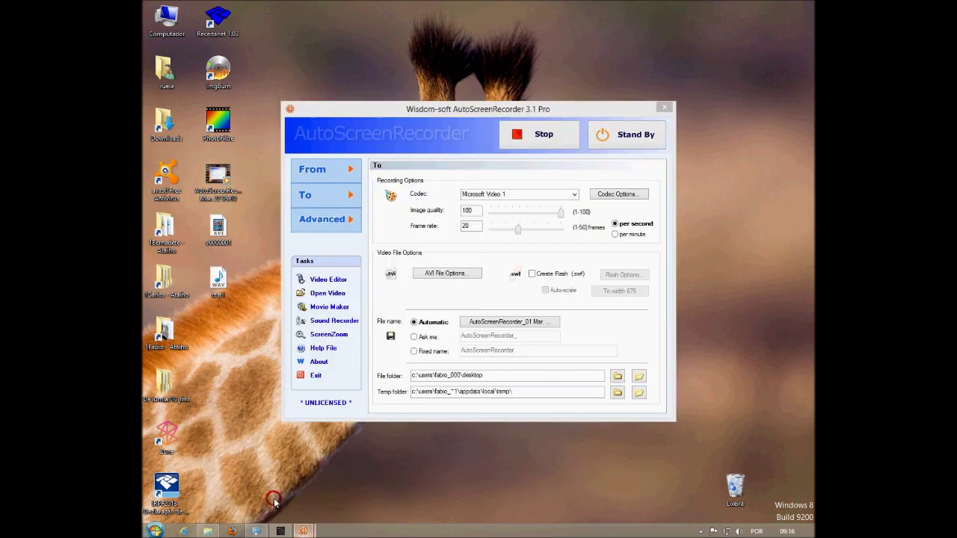